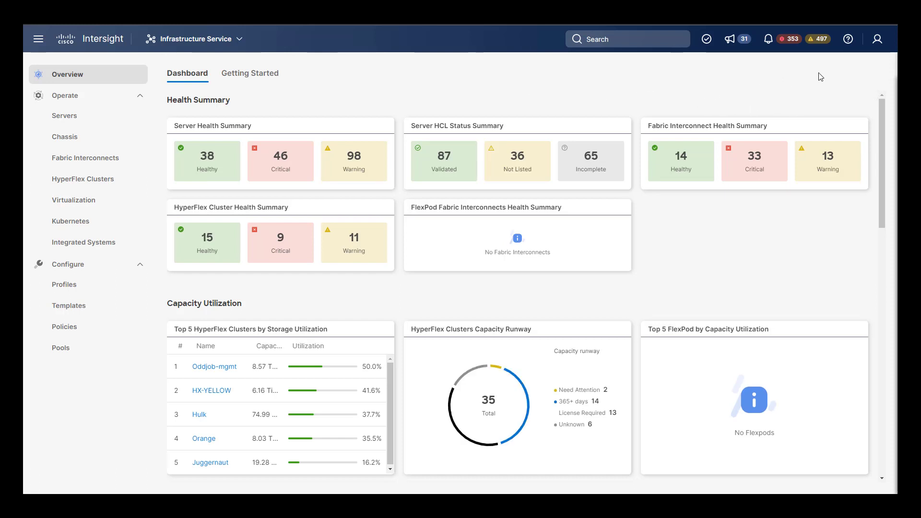
Step: Choose the Dark theme in User Settings and save it
{"action": "left_click", "coordinate": [849, 40]}
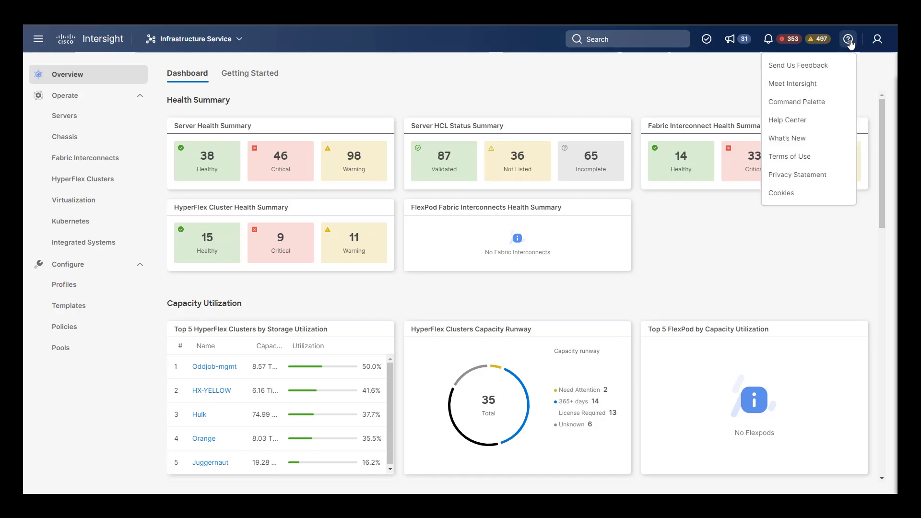
{"action": "left_click", "coordinate": [733, 75]}
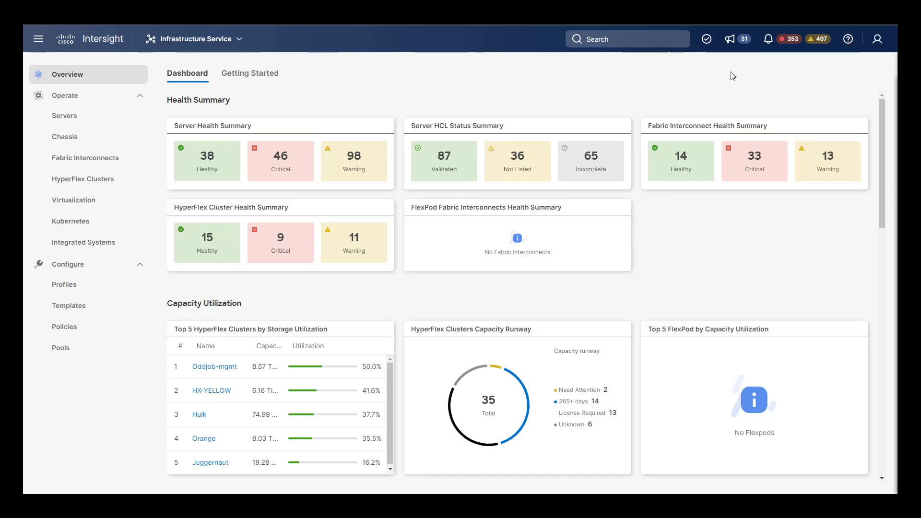
{"action": "left_click", "coordinate": [877, 40]}
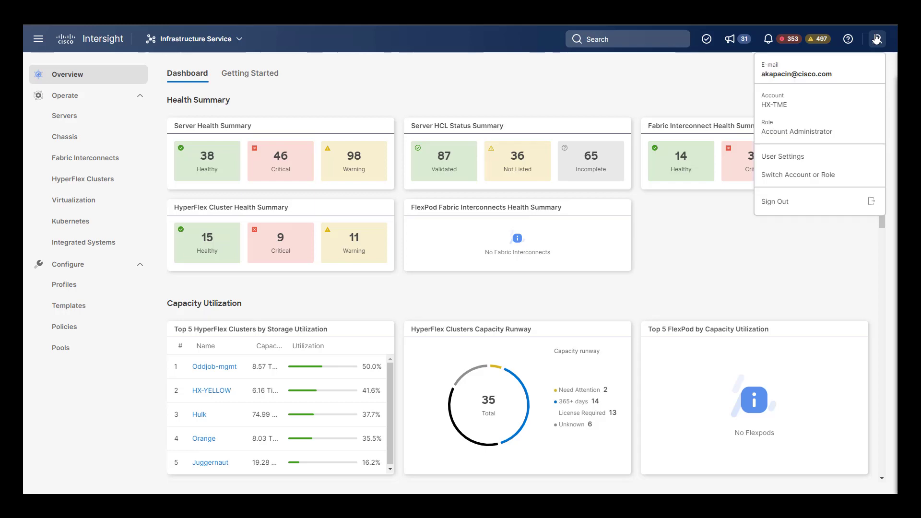
{"action": "left_click", "coordinate": [786, 157]}
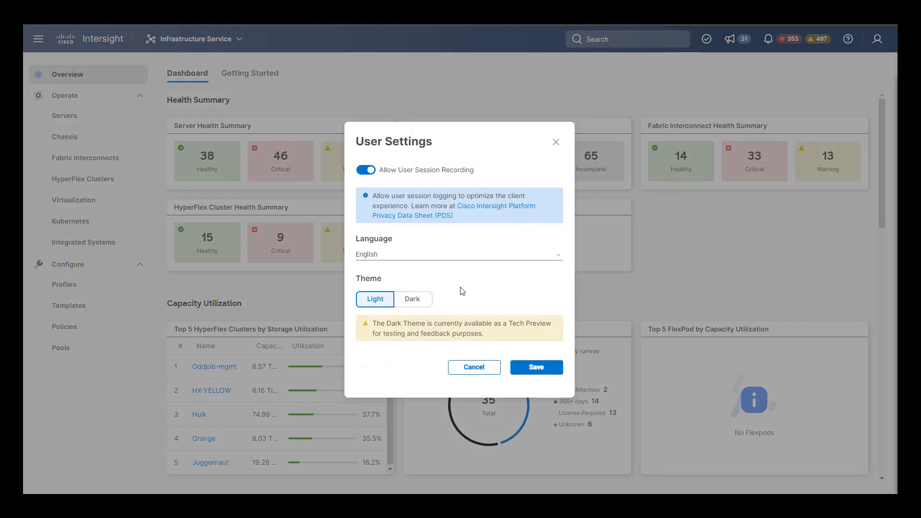
{"action": "left_click", "coordinate": [420, 300]}
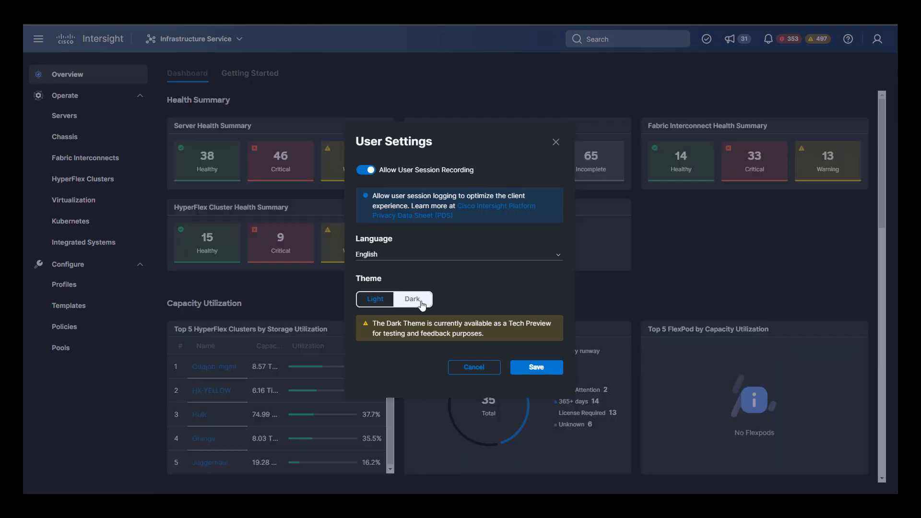
{"action": "left_click", "coordinate": [540, 371]}
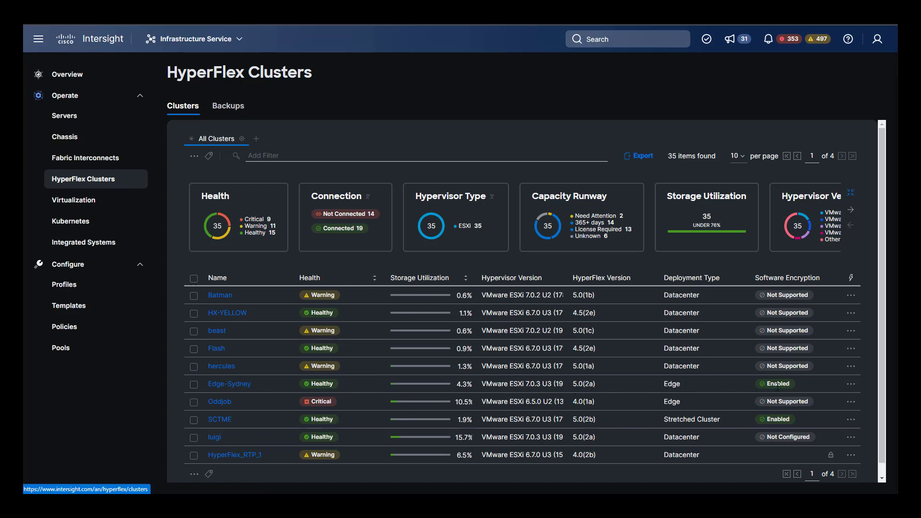
Step: Open the Edge-Sydney cluster from the HyperFlex Clusters table
{"action": "left_click", "coordinate": [230, 384]}
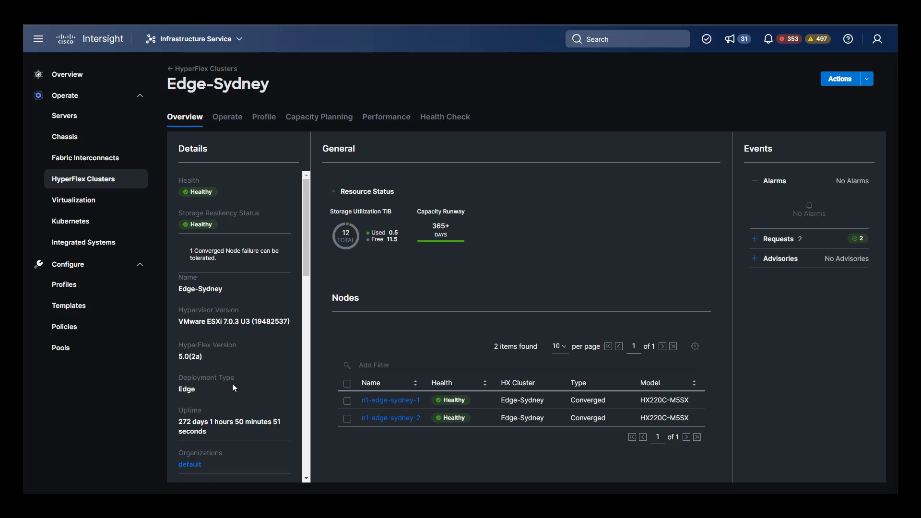
Step: Review Edge-Sydney's Details panel, then open node n1-edge-sydney-1's server page
{"action": "scroll", "coordinate": [241, 280], "scroll_direction": "down", "scroll_amount": 3}
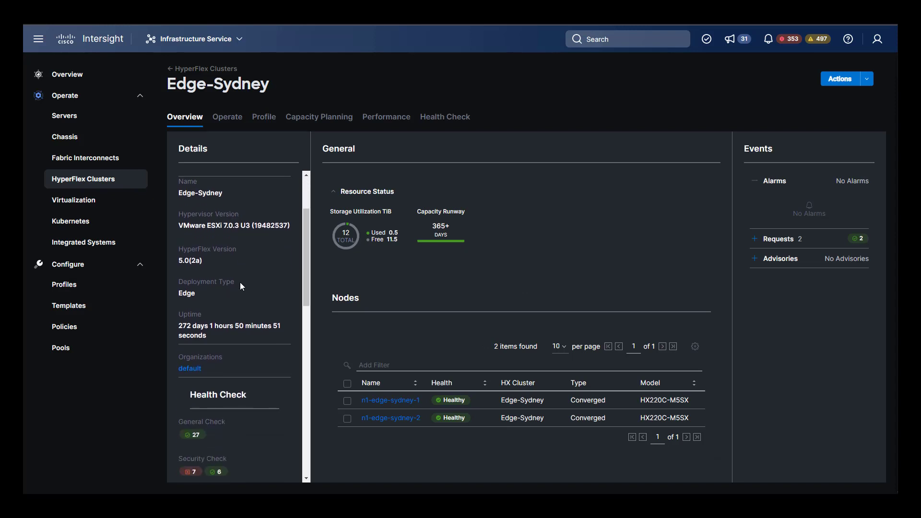
{"action": "scroll", "coordinate": [240, 284], "scroll_direction": "down", "scroll_amount": 2}
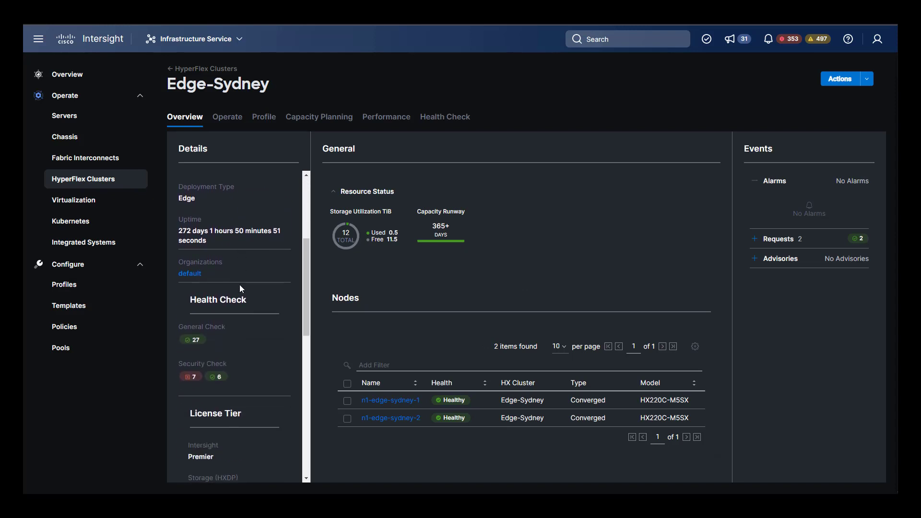
{"action": "scroll", "coordinate": [240, 284], "scroll_direction": "down", "scroll_amount": 2}
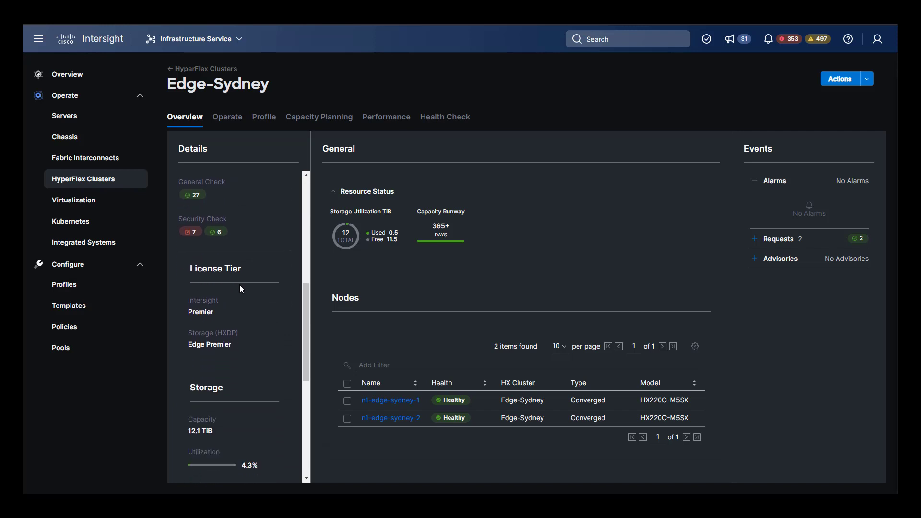
{"action": "scroll", "coordinate": [240, 284], "scroll_direction": "down", "scroll_amount": 2}
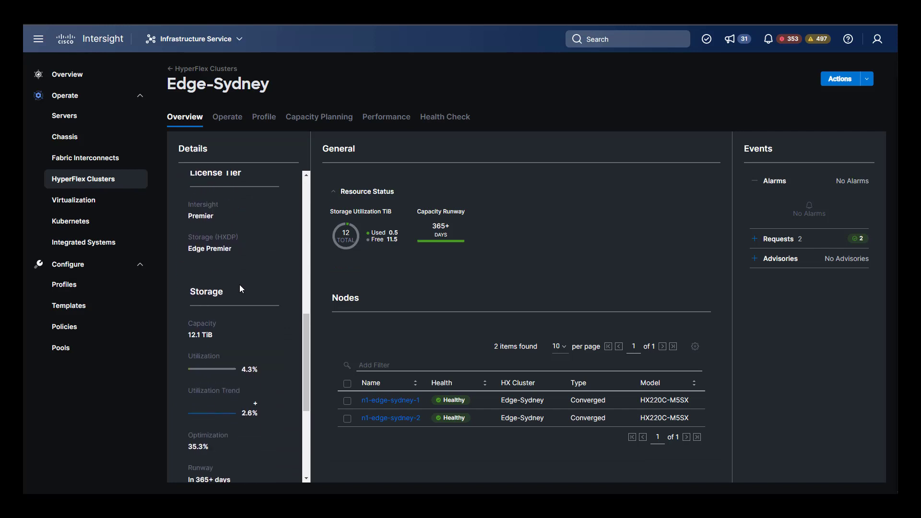
{"action": "scroll", "coordinate": [240, 284], "scroll_direction": "down", "scroll_amount": 3}
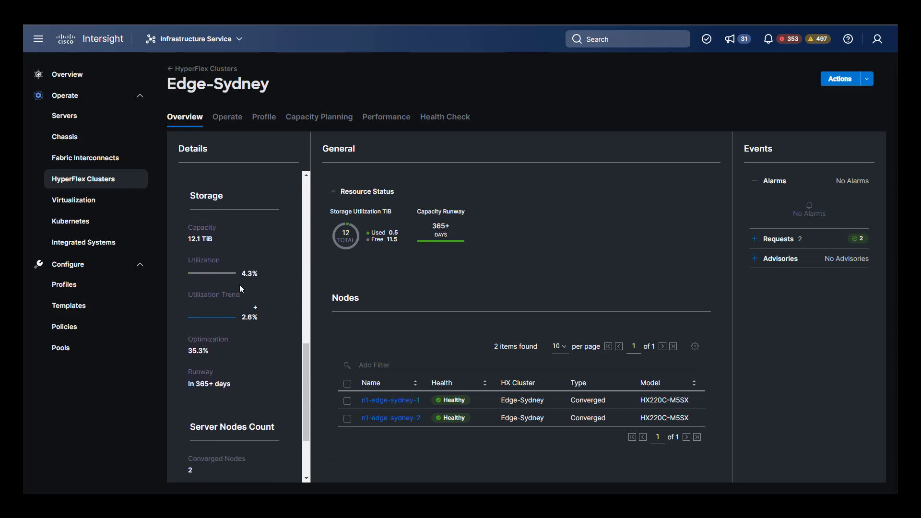
{"action": "scroll", "coordinate": [240, 284], "scroll_direction": "down", "scroll_amount": 1}
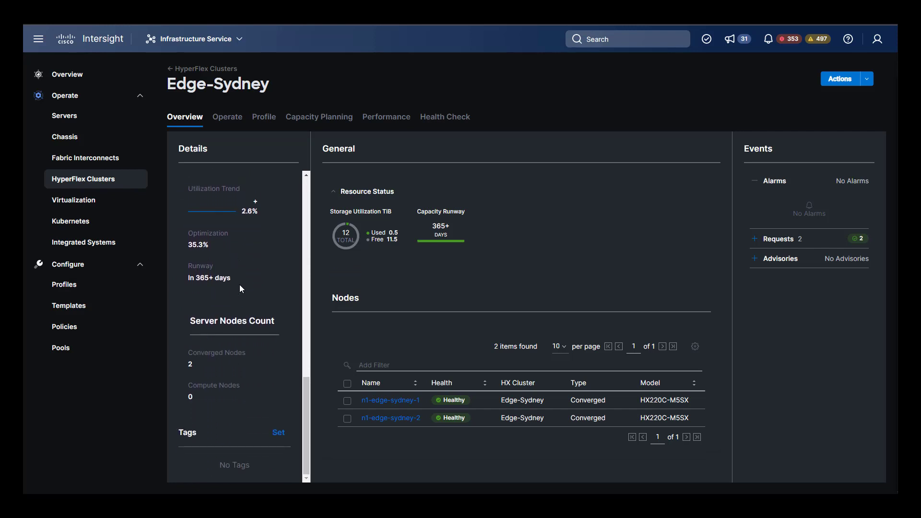
{"action": "scroll", "coordinate": [240, 284], "scroll_direction": "up", "scroll_amount": 4}
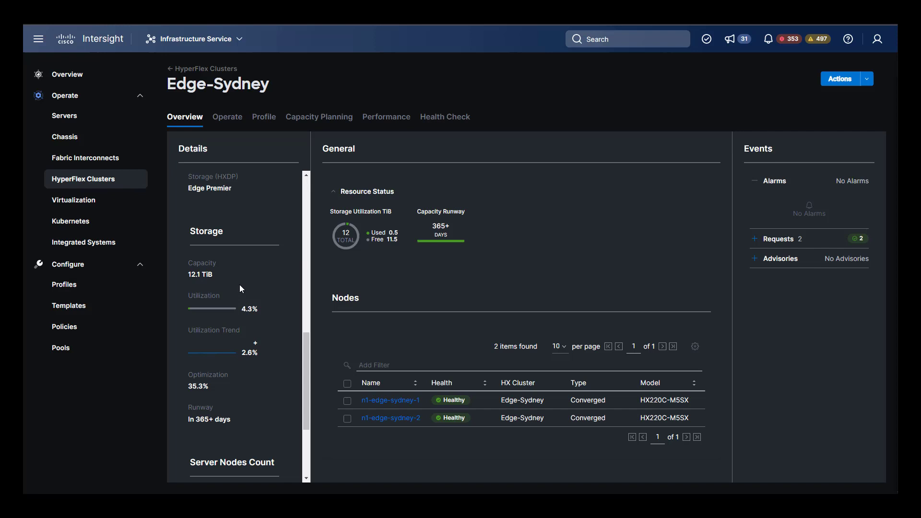
{"action": "scroll", "coordinate": [240, 284], "scroll_direction": "up", "scroll_amount": 5}
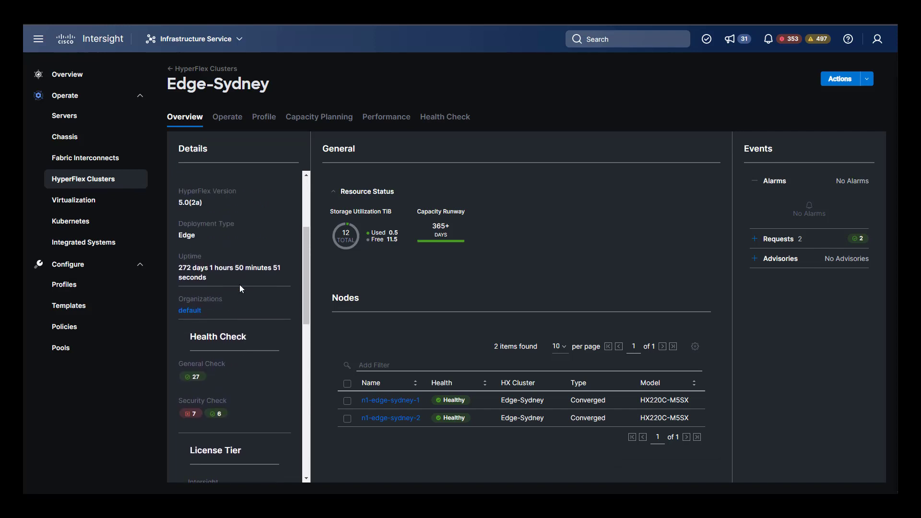
{"action": "scroll", "coordinate": [240, 287], "scroll_direction": "up", "scroll_amount": 2}
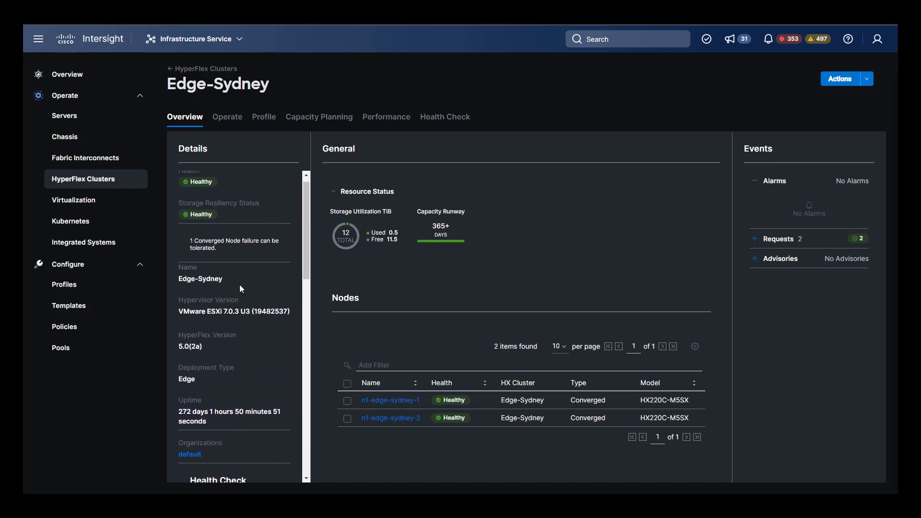
{"action": "scroll", "coordinate": [240, 284], "scroll_direction": "up", "scroll_amount": 1}
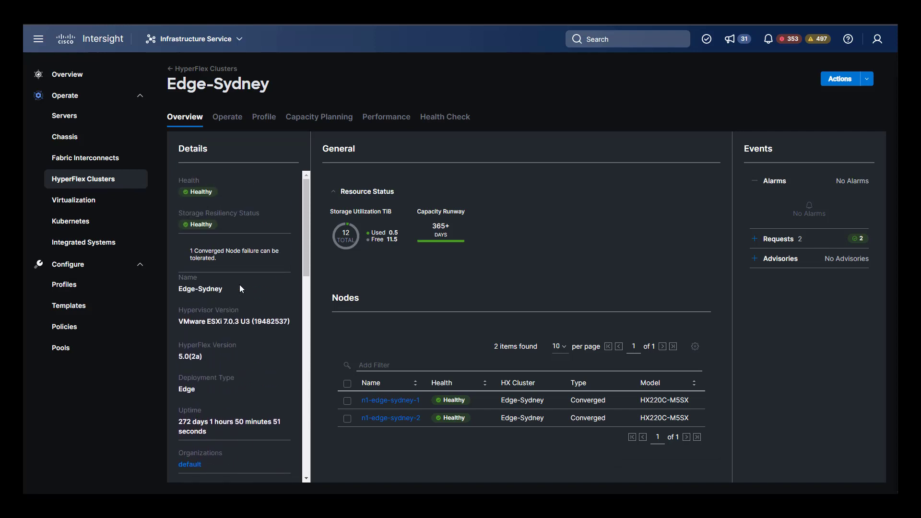
{"action": "left_click", "coordinate": [398, 402]}
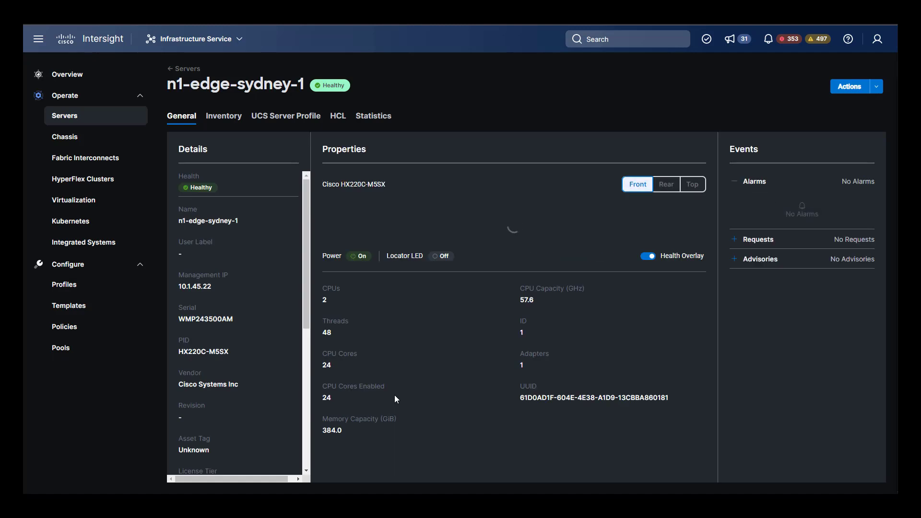
Step: Review n1-edge-sydney-1's General tab and drive status, then view its Inventory
{"action": "mouse_move", "coordinate": [307, 302]}
{"action": "left_mouse_down"}
{"action": "mouse_move", "coordinate": [308, 452]}
{"action": "mouse_move", "coordinate": [308, 291]}
{"action": "left_mouse_up"}
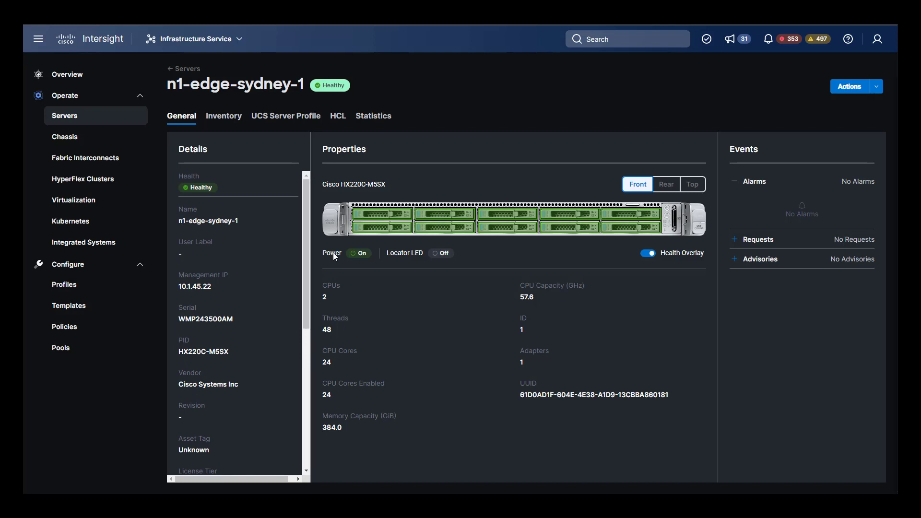
{"action": "mouse_move", "coordinate": [376, 231]}
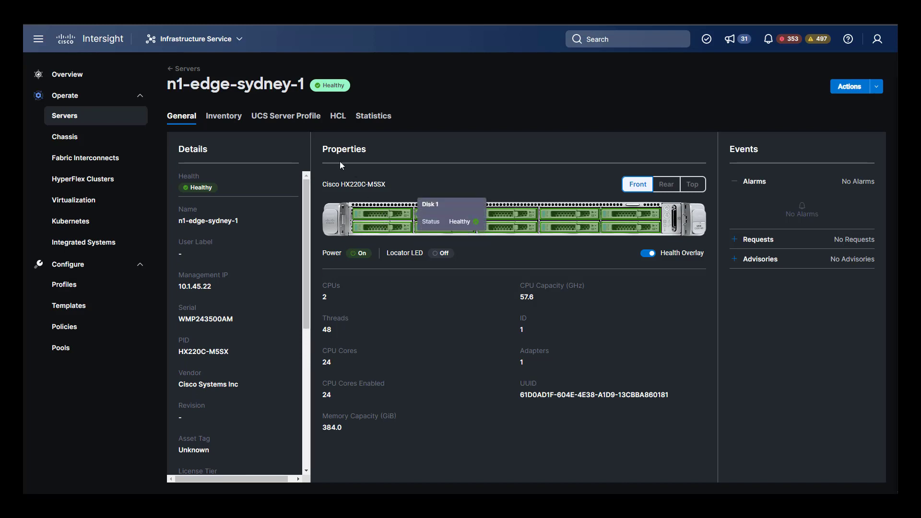
{"action": "left_click", "coordinate": [232, 119]}
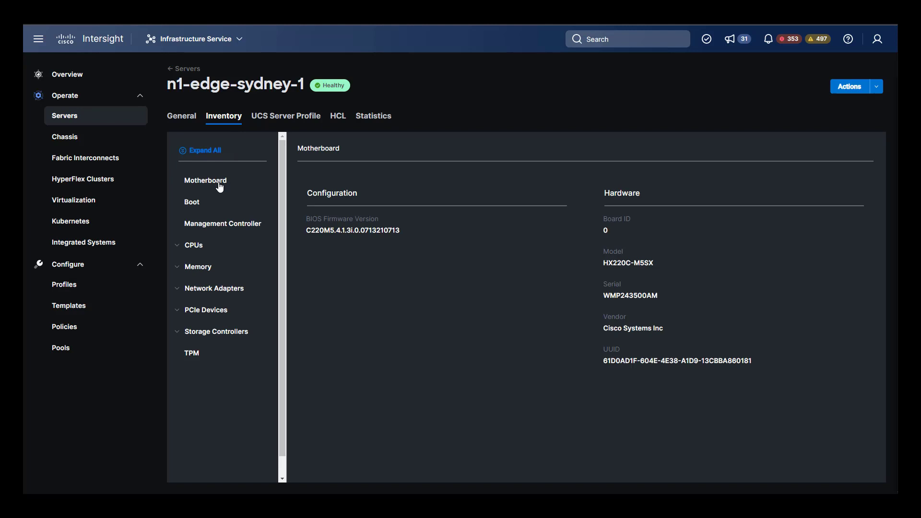
Step: Browse the server's boot, management controller, processor and memory inventory
{"action": "left_click", "coordinate": [197, 205]}
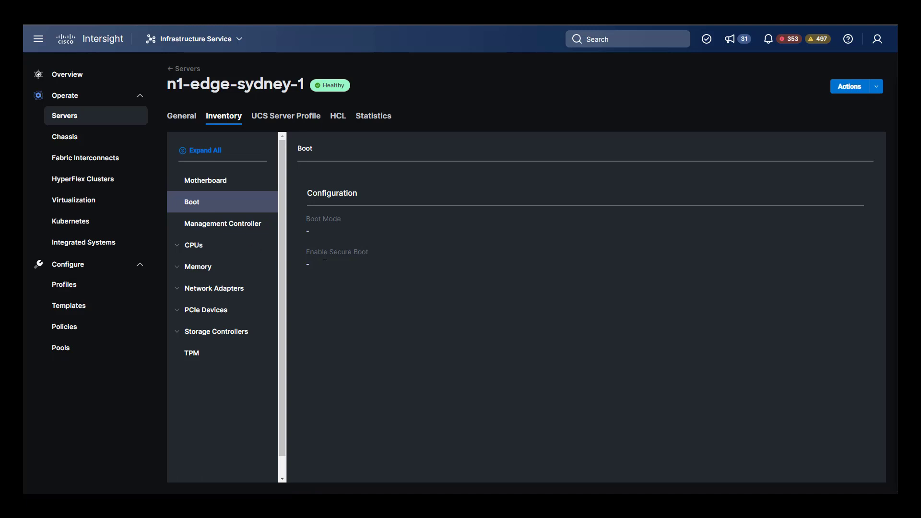
{"action": "left_click", "coordinate": [236, 225]}
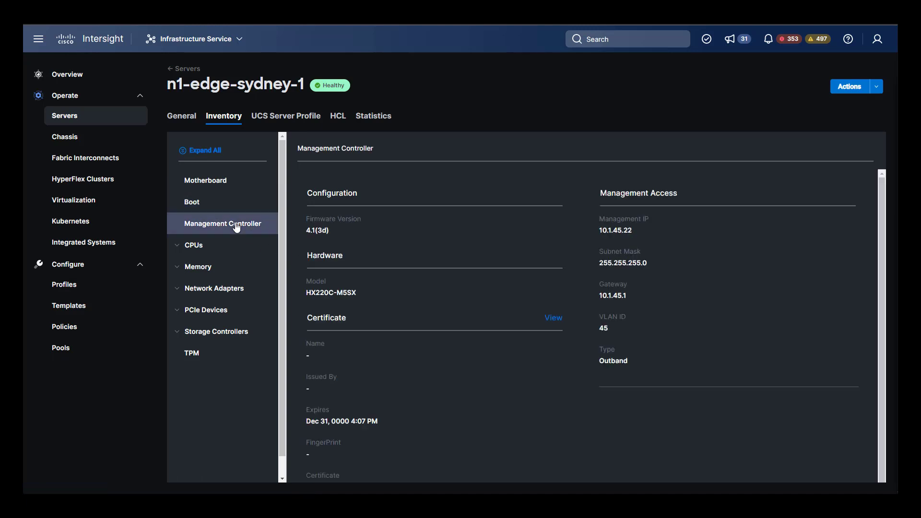
{"action": "left_click", "coordinate": [198, 245]}
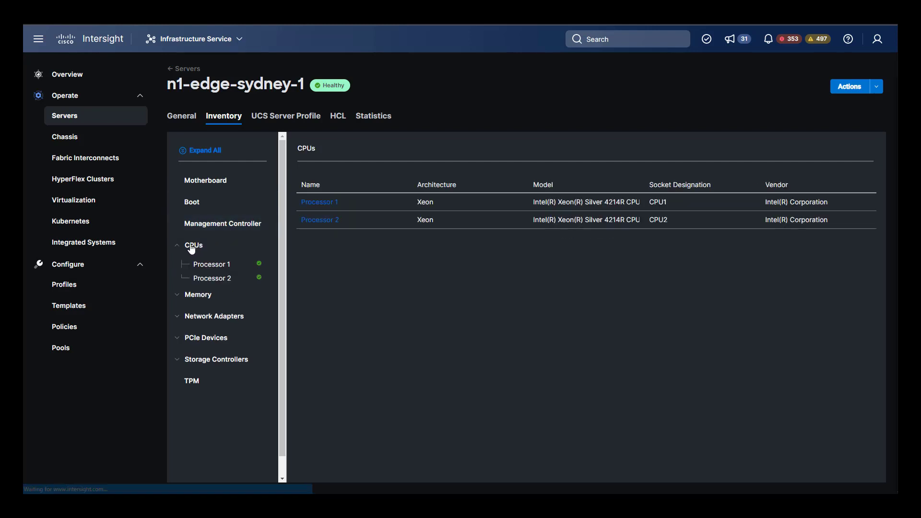
{"action": "left_click", "coordinate": [183, 298]}
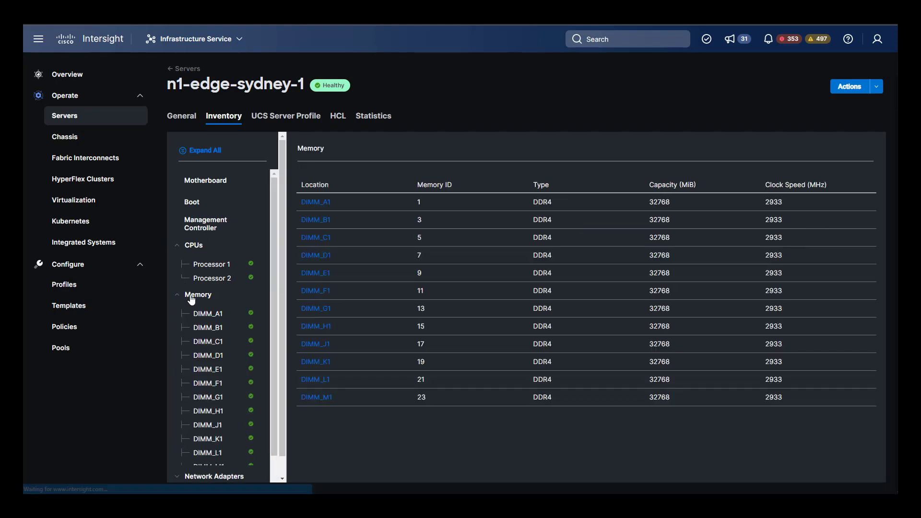
Step: Check network adapters, PCIe devices and storage controllers, then view the UCS Server Profile
{"action": "scroll", "coordinate": [192, 300], "scroll_direction": "down", "scroll_amount": 1}
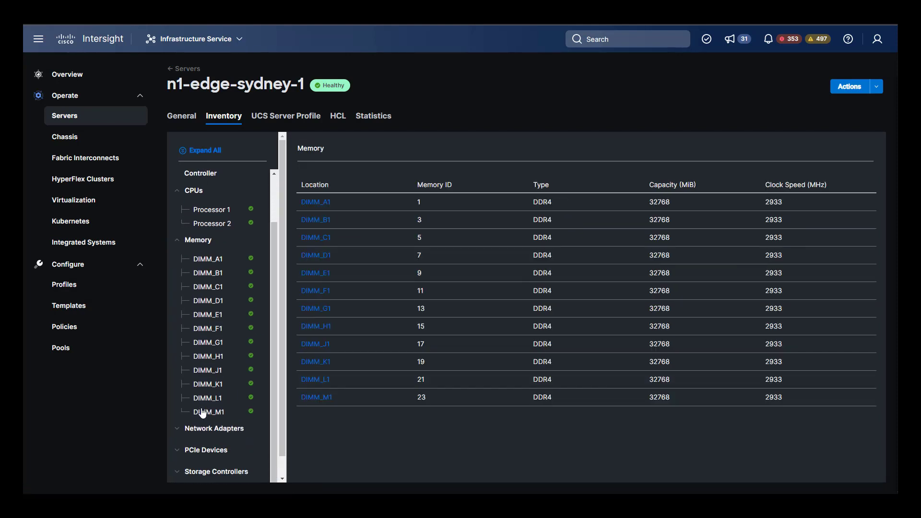
{"action": "left_click", "coordinate": [214, 429]}
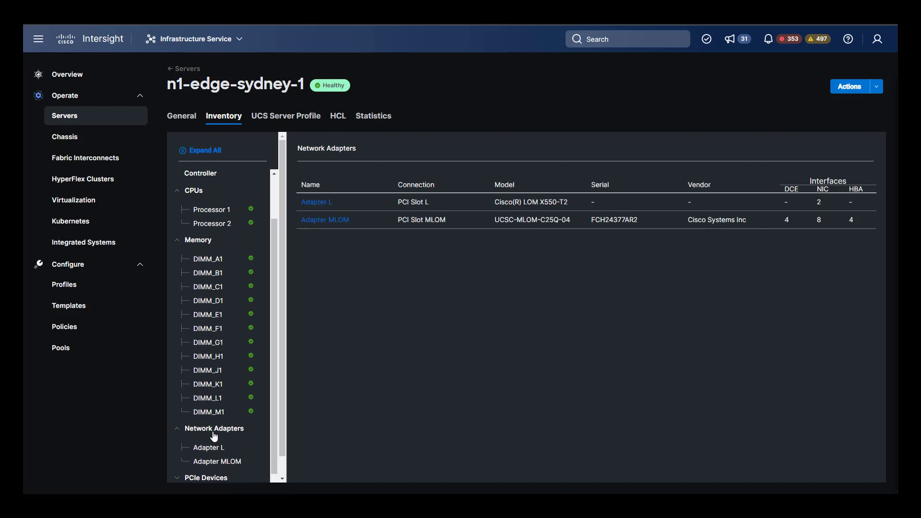
{"action": "scroll", "coordinate": [211, 435], "scroll_direction": "down", "scroll_amount": 1}
{"action": "left_click", "coordinate": [208, 449]}
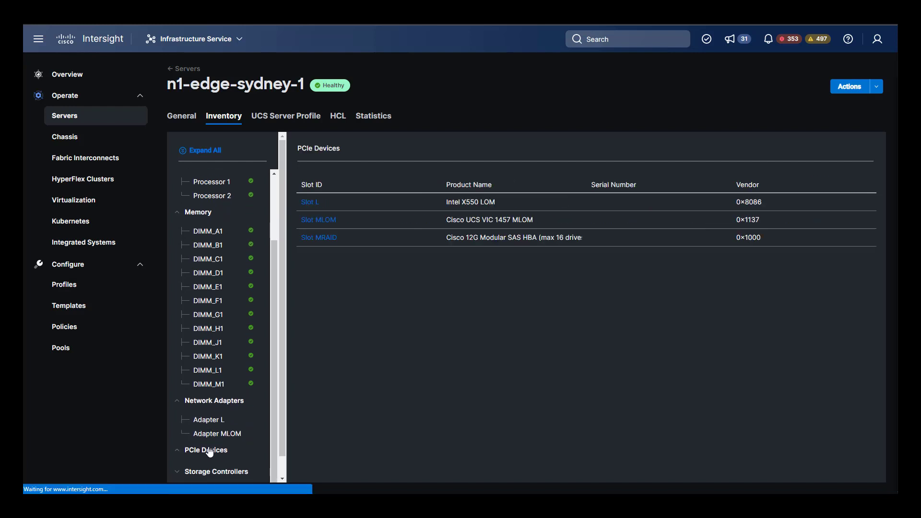
{"action": "scroll", "coordinate": [209, 450], "scroll_direction": "down", "scroll_amount": 1}
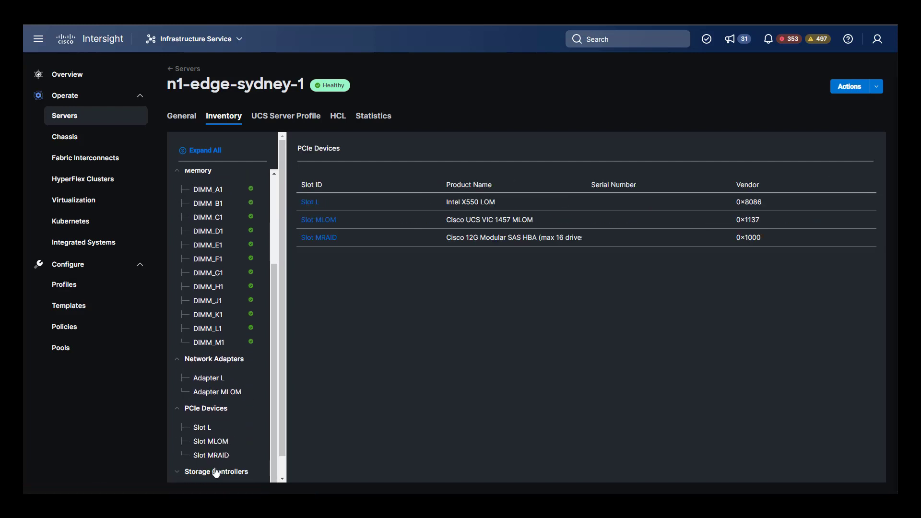
{"action": "left_click", "coordinate": [216, 472]}
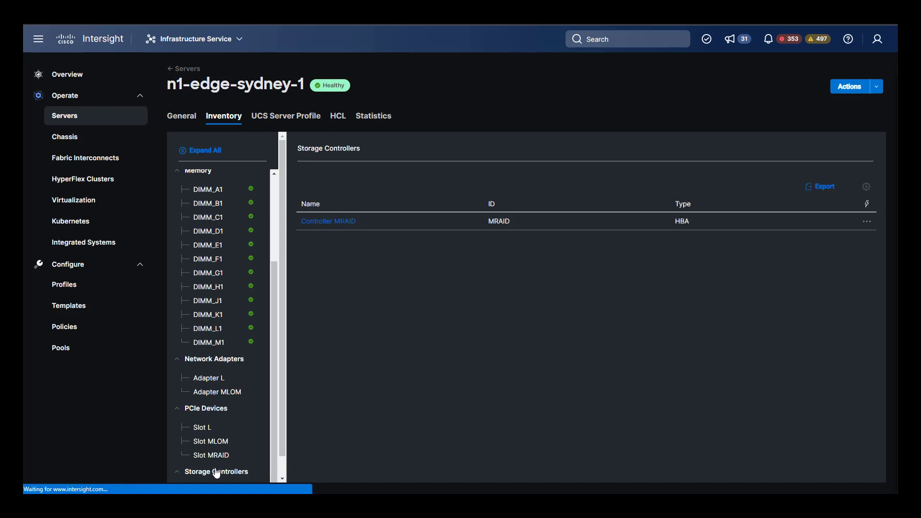
{"action": "scroll", "coordinate": [216, 472], "scroll_direction": "down", "scroll_amount": 1}
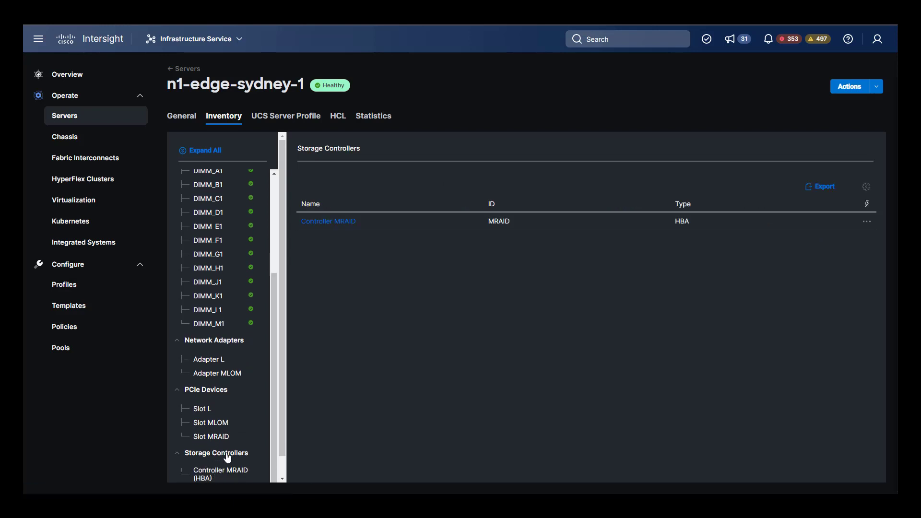
{"action": "scroll", "coordinate": [225, 460], "scroll_direction": "up", "scroll_amount": 3}
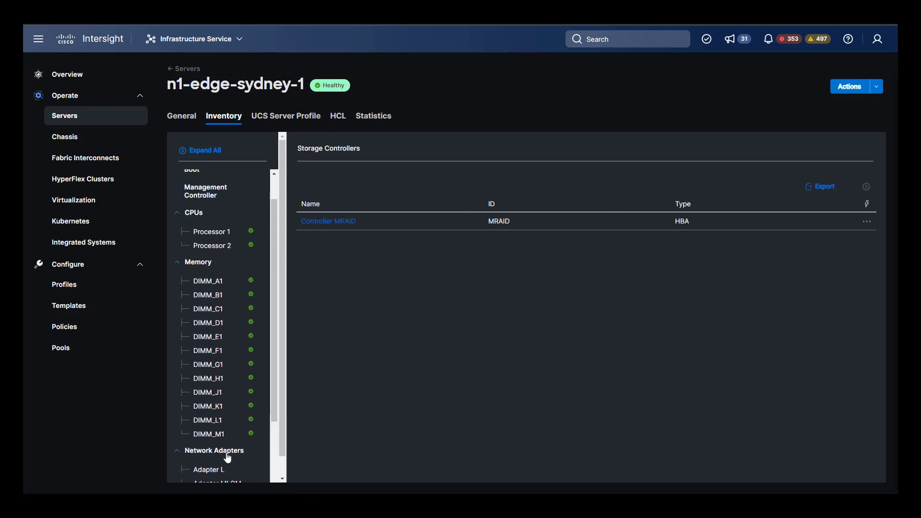
{"action": "left_click", "coordinate": [296, 118]}
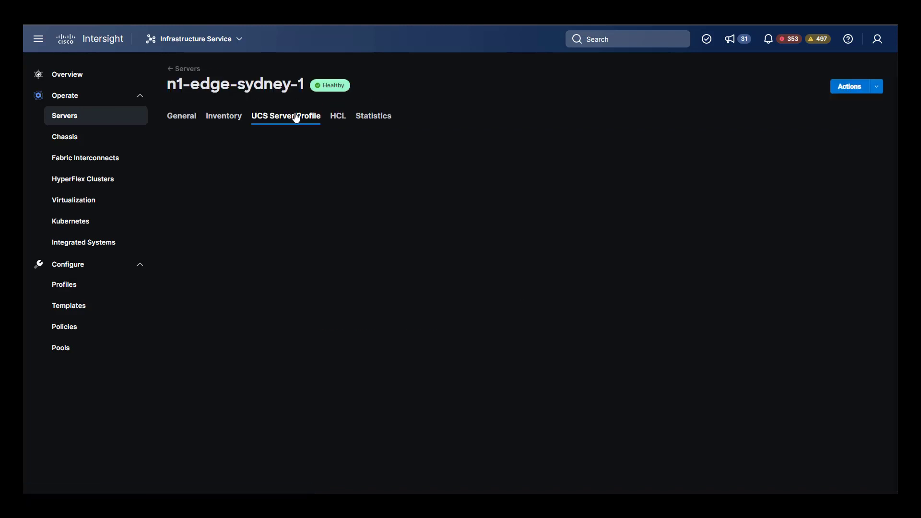
Step: Check n1-edge-sydney-1's HCL compliance and then its Statistics
{"action": "left_click", "coordinate": [337, 120]}
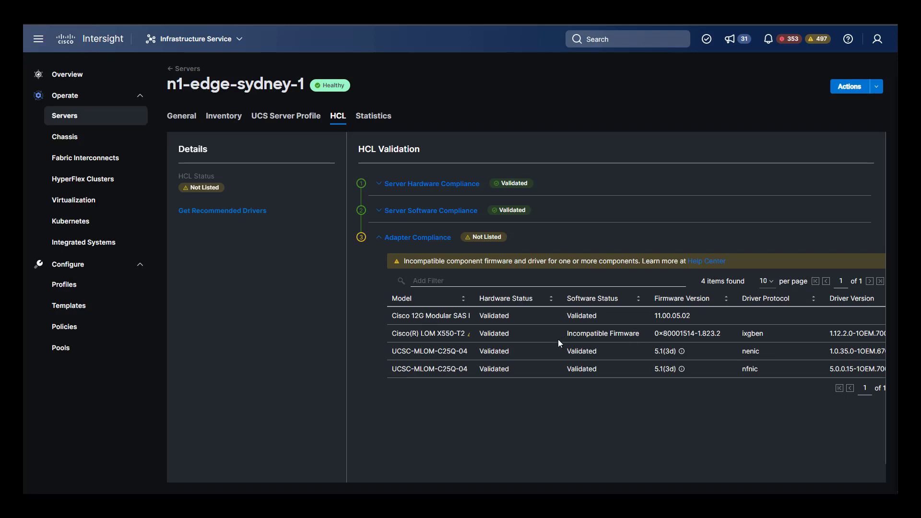
{"action": "left_click", "coordinate": [373, 117]}
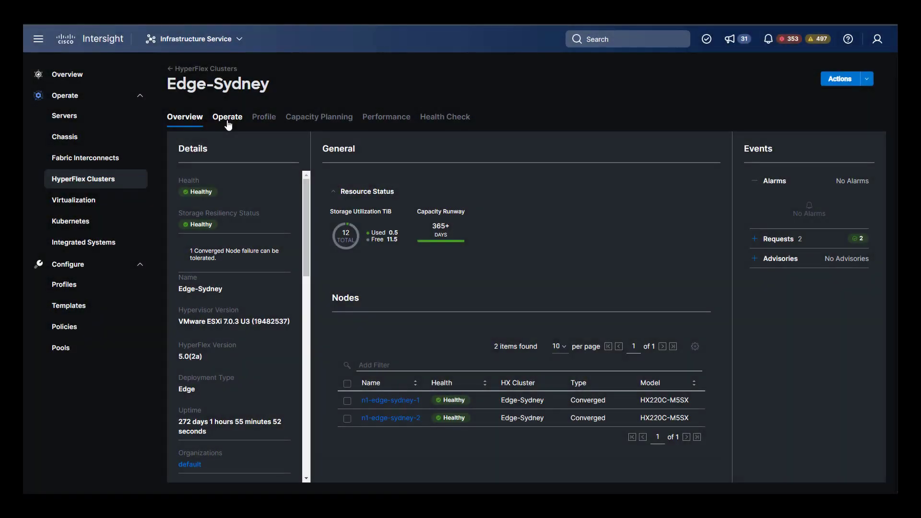
Step: Browse Edge-Sydney's Operate sections: virtual machines, then datastores
{"action": "left_click", "coordinate": [228, 121]}
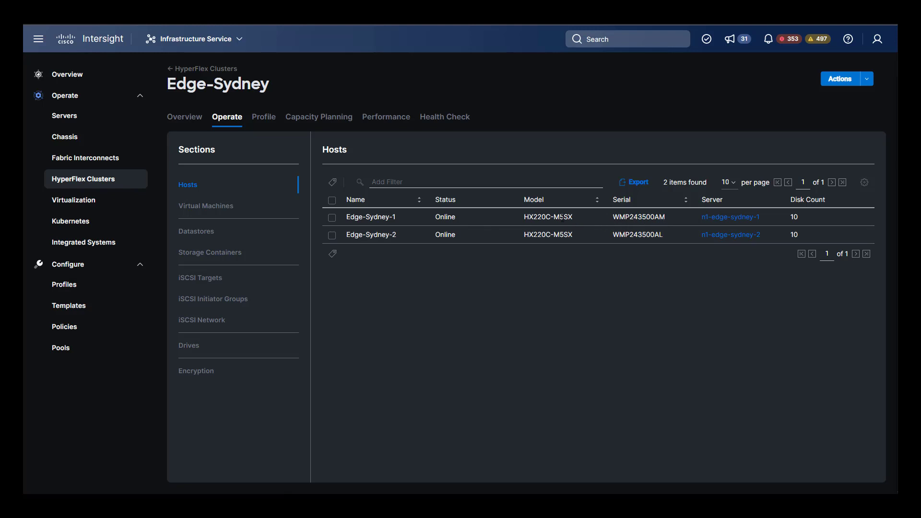
{"action": "left_click", "coordinate": [218, 209]}
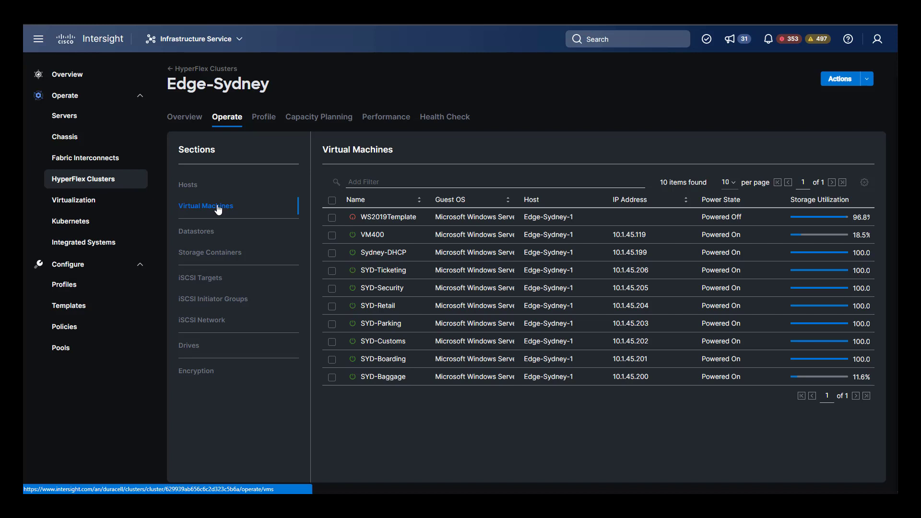
{"action": "left_click", "coordinate": [215, 232]}
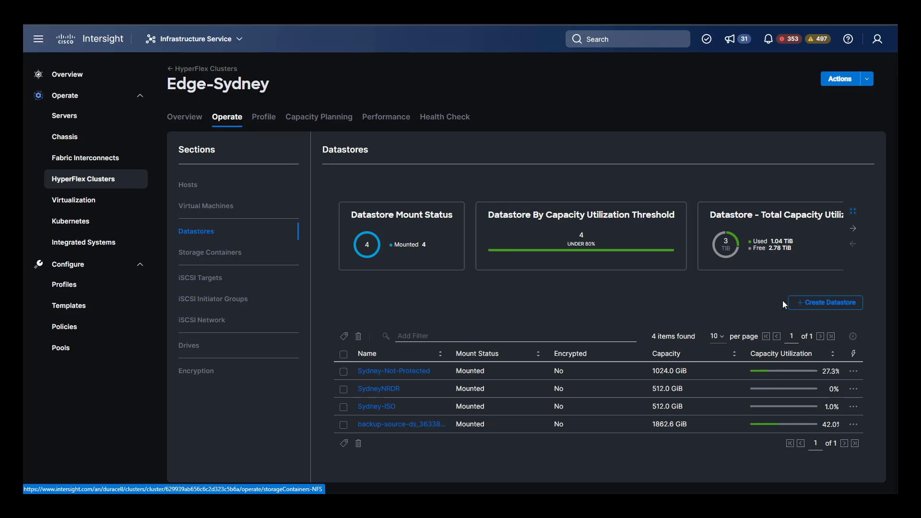
Step: Create datastore TESTDS01 with 10 TiB capacity and encryption enabled
{"action": "left_click", "coordinate": [811, 303]}
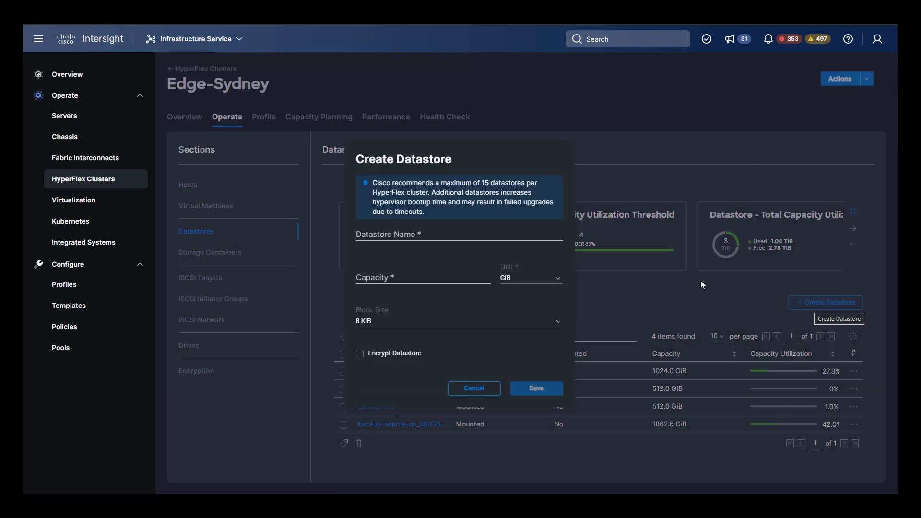
{"action": "left_click", "coordinate": [413, 231]}
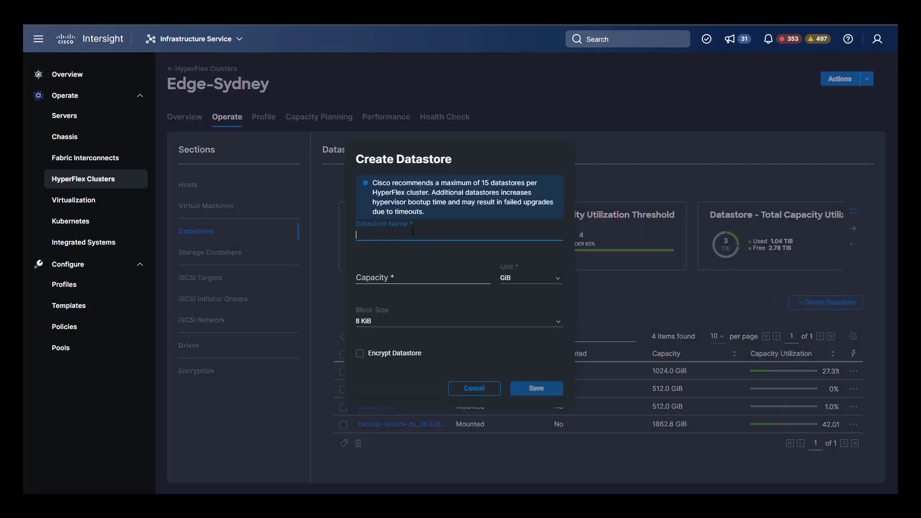
{"action": "type", "text": "TESTDS01"}
{"action": "left_click", "coordinate": [403, 279]}
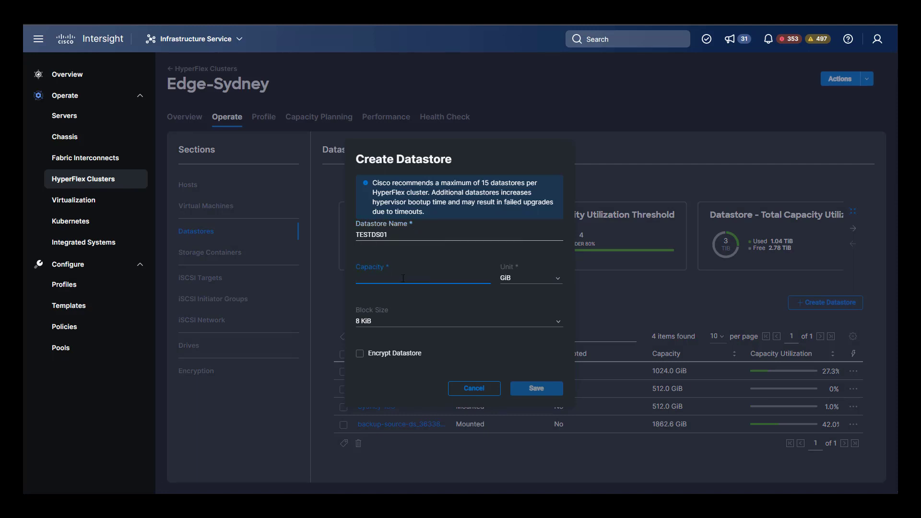
{"action": "type", "text": "10"}
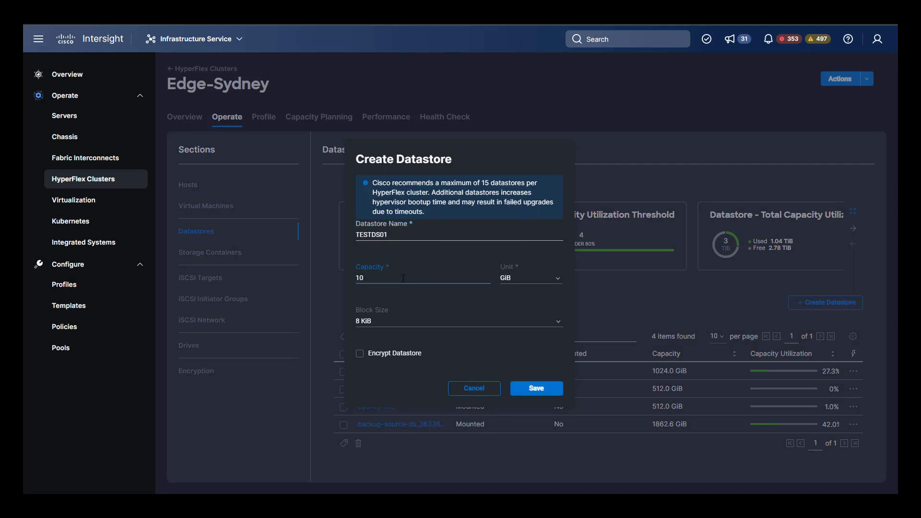
{"action": "left_click", "coordinate": [532, 280]}
{"action": "left_click", "coordinate": [523, 312]}
{"action": "left_click", "coordinate": [360, 355]}
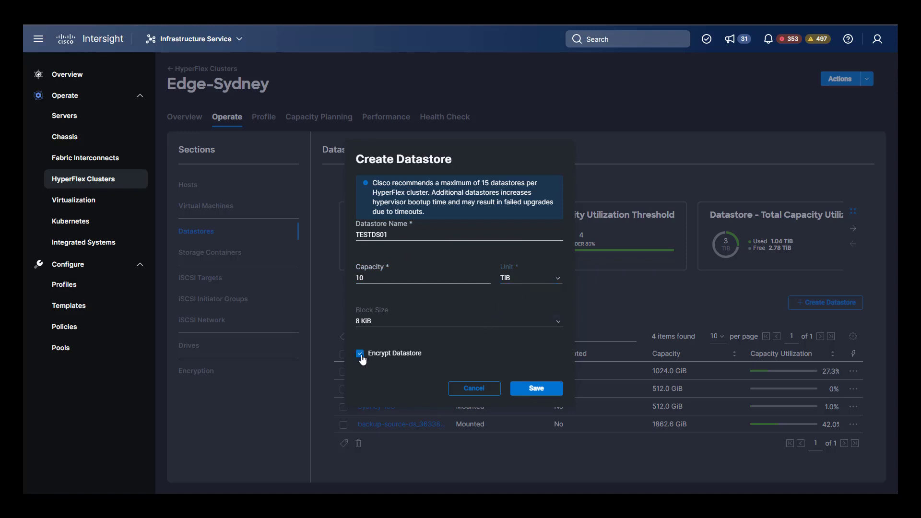
{"action": "left_click", "coordinate": [537, 390]}
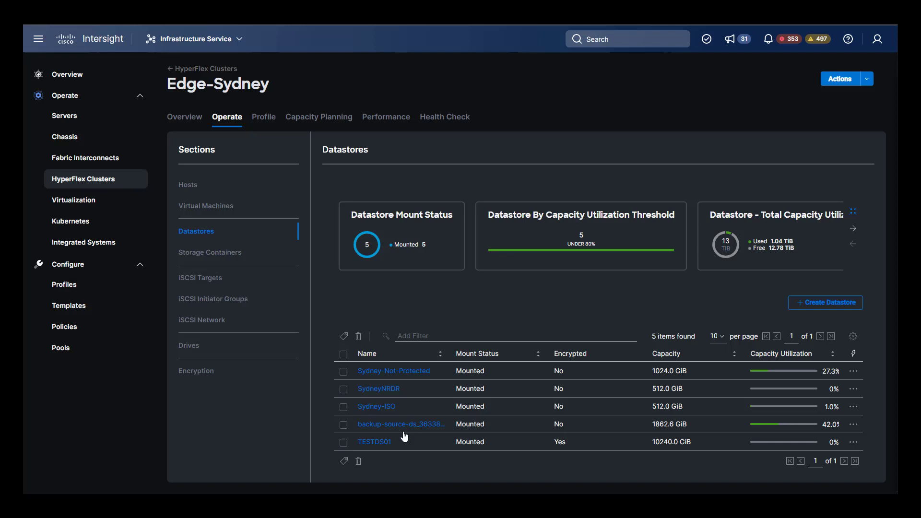
{"action": "left_click", "coordinate": [379, 442]}
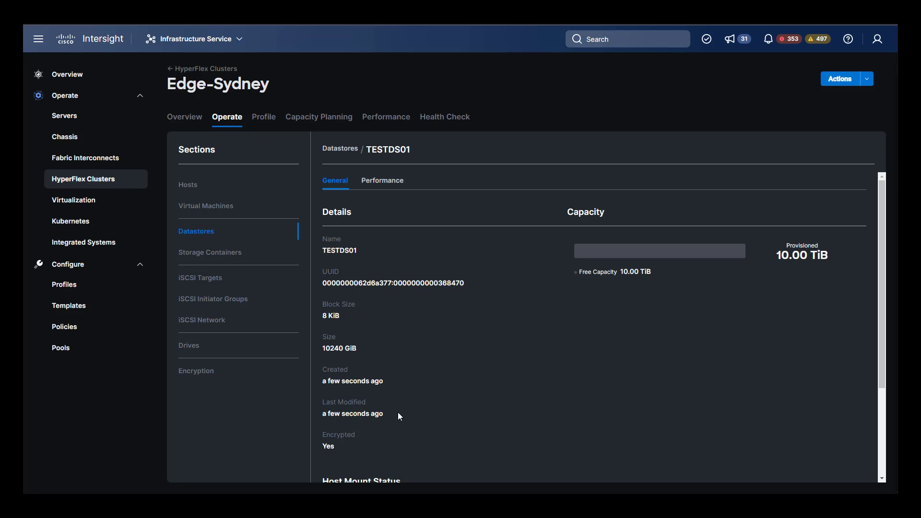
{"action": "scroll", "coordinate": [400, 415], "scroll_direction": "down", "scroll_amount": 3}
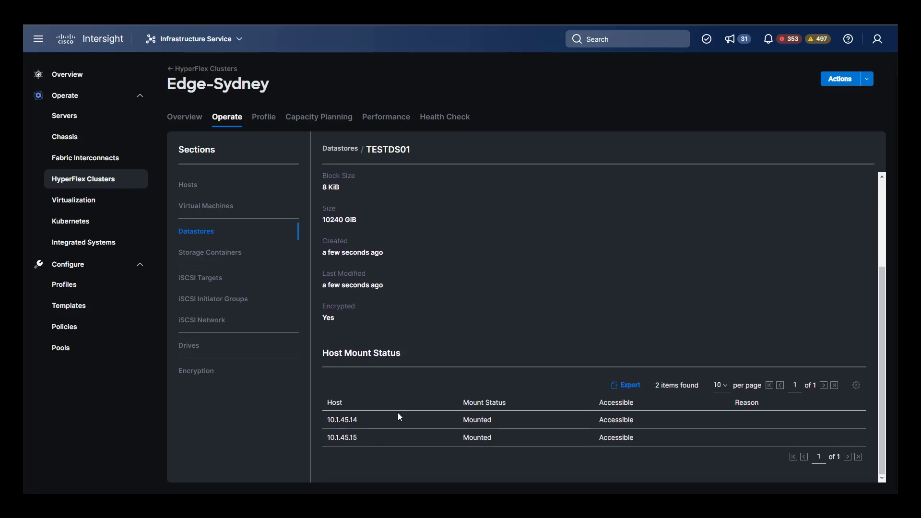
{"action": "scroll", "coordinate": [399, 416], "scroll_direction": "up", "scroll_amount": 3}
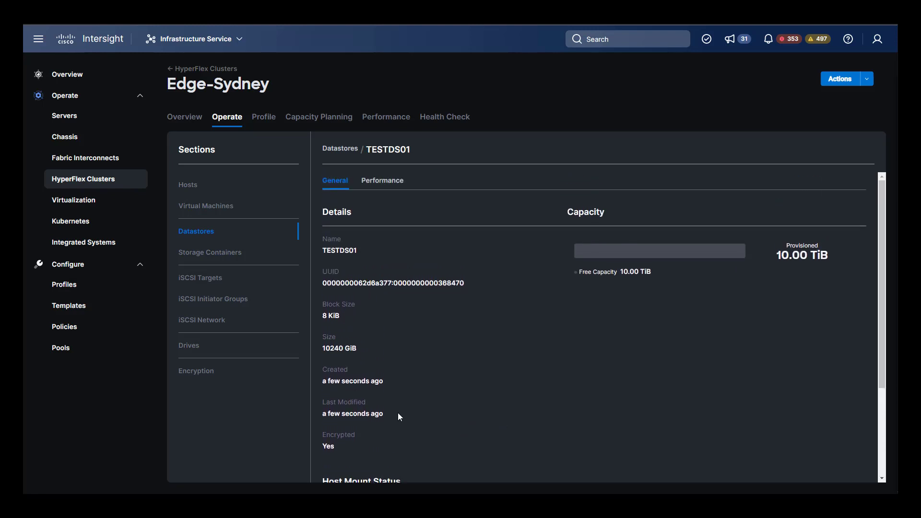
{"action": "left_click", "coordinate": [204, 233]}
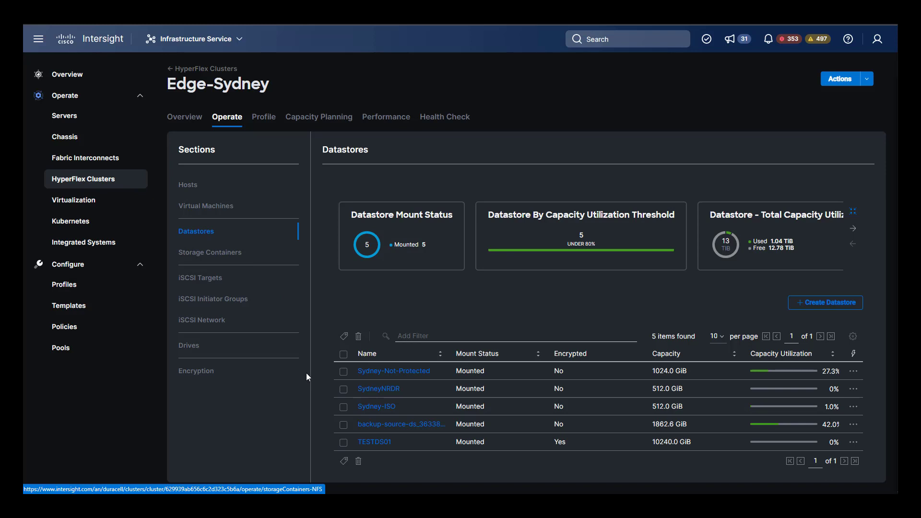
Step: Select the TESTDS01 datastore, delete it and confirm
{"action": "left_click", "coordinate": [343, 442]}
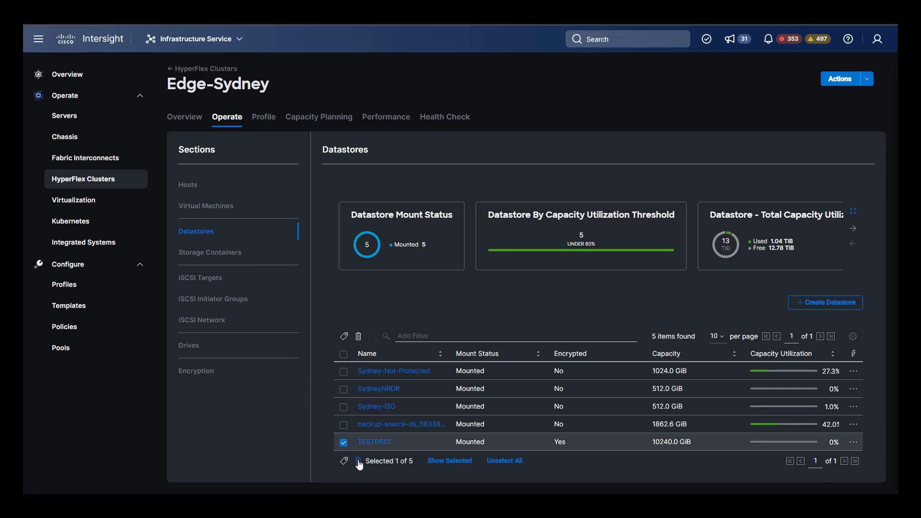
{"action": "left_click", "coordinate": [358, 461]}
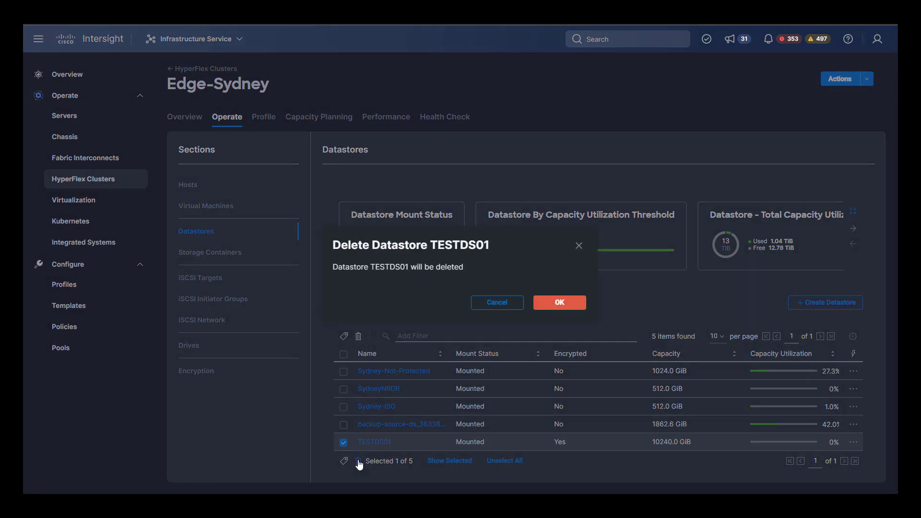
{"action": "left_click", "coordinate": [559, 303]}
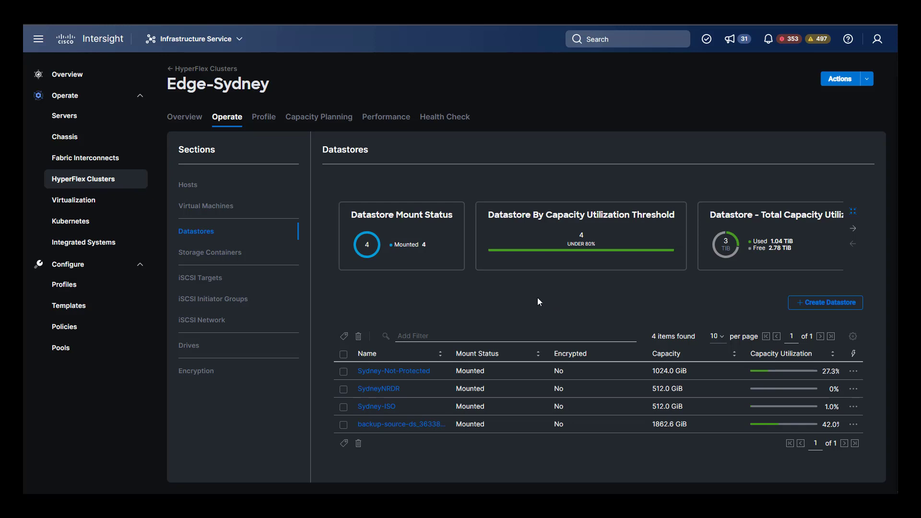
Step: View storage containers and iSCSI targets, then cancel the iSCSI network configuration
{"action": "left_click", "coordinate": [206, 257]}
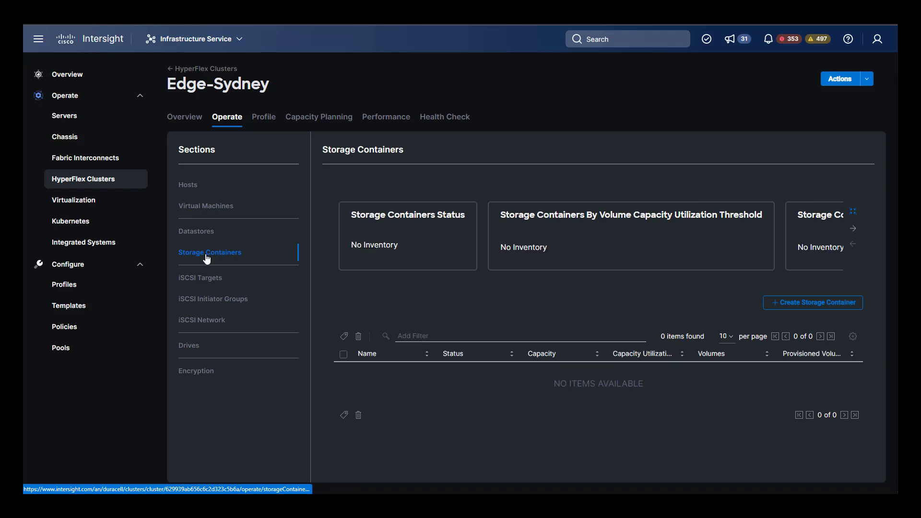
{"action": "left_click", "coordinate": [210, 282]}
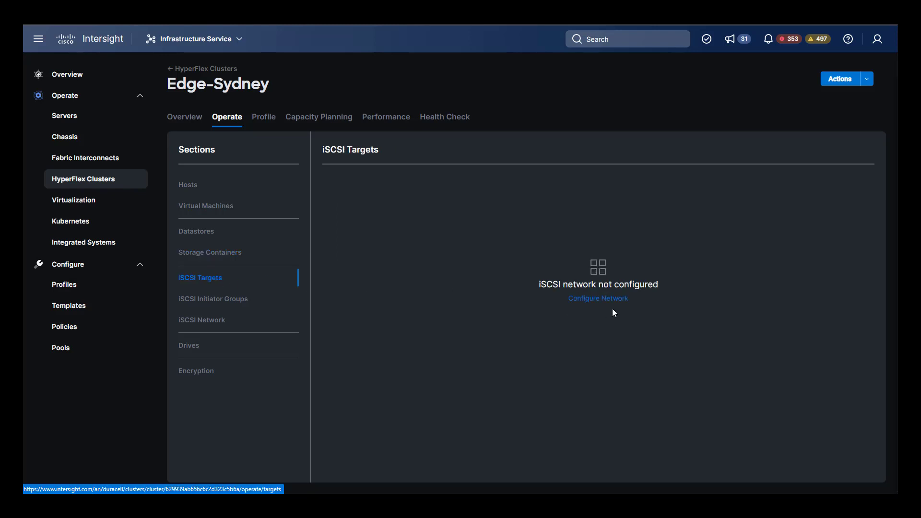
{"action": "left_click", "coordinate": [592, 300]}
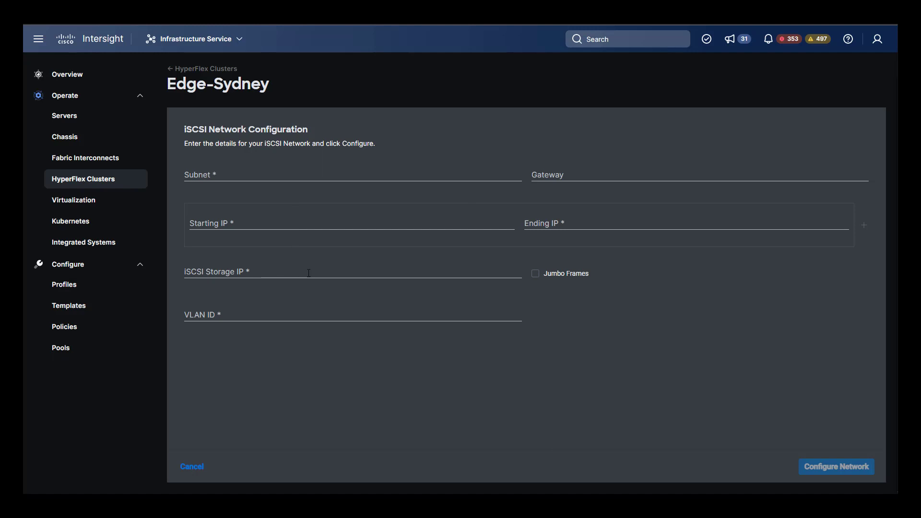
{"action": "left_click", "coordinate": [192, 467]}
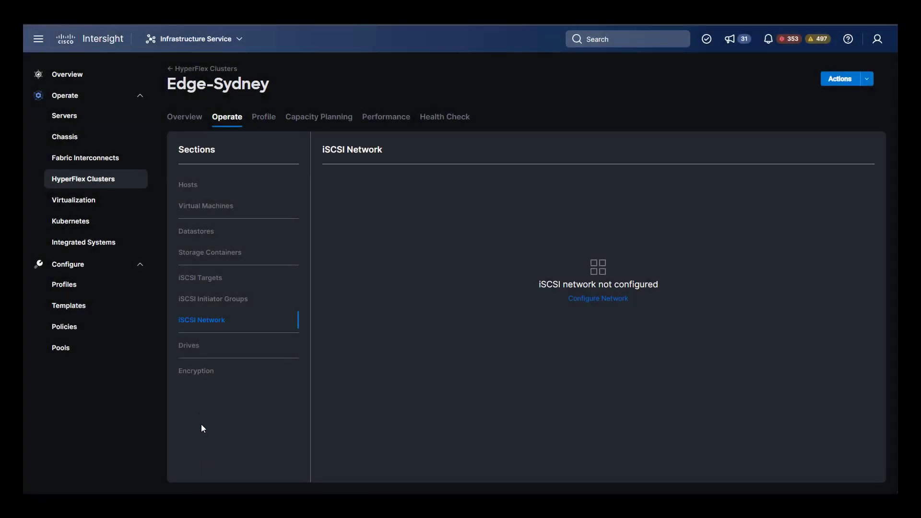
Step: Review Edge-Sydney's drives in Table View, then its encryption settings
{"action": "left_click", "coordinate": [196, 350]}
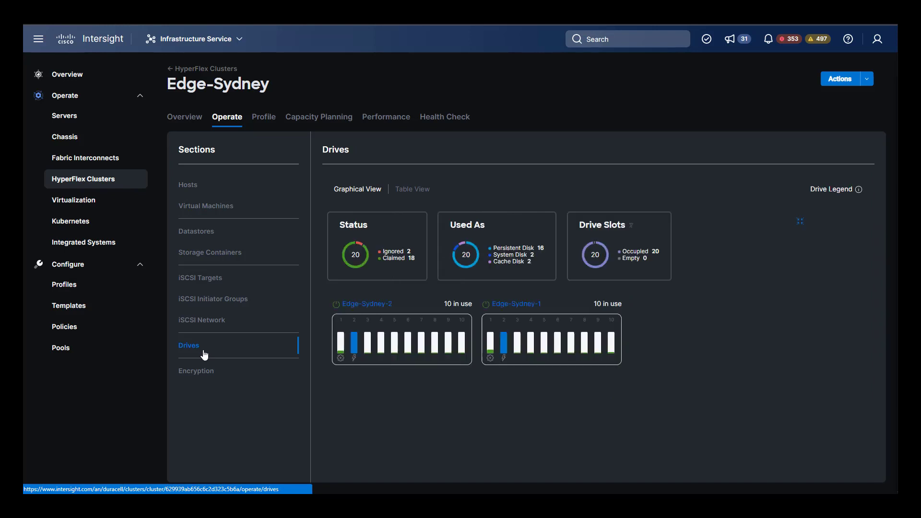
{"action": "mouse_move", "coordinate": [341, 348]}
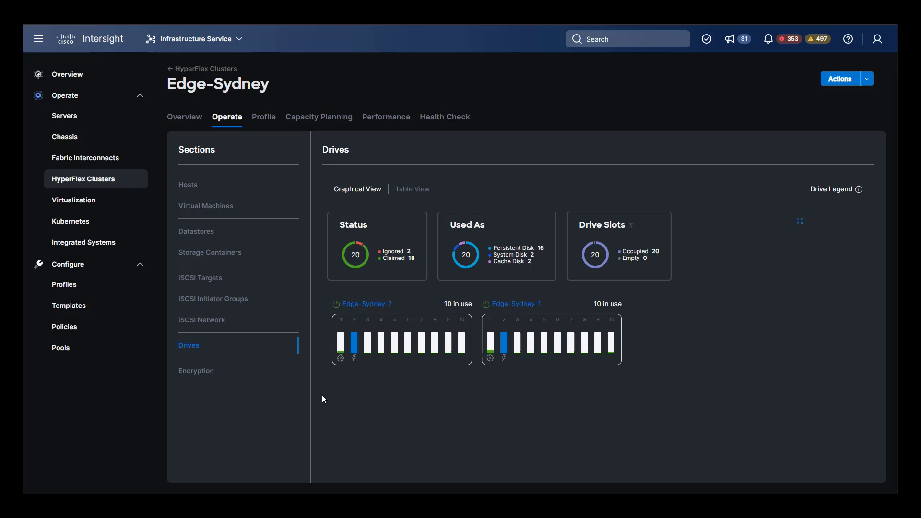
{"action": "left_click", "coordinate": [417, 193]}
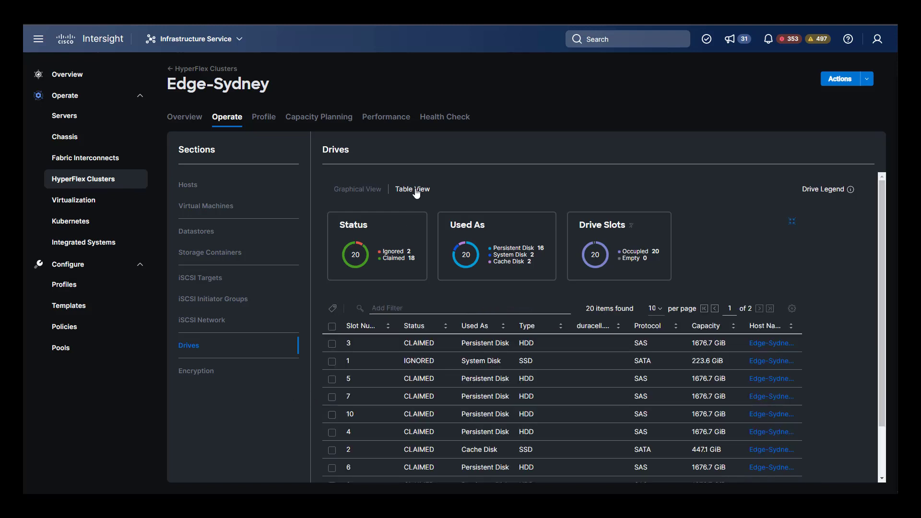
{"action": "left_click", "coordinate": [190, 373]}
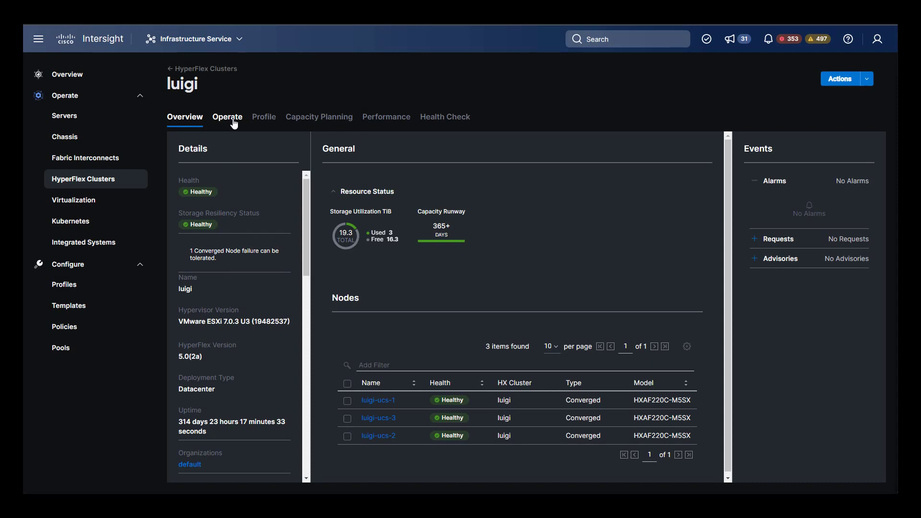
Step: Show the luigi cluster's Encryption section, which reports software encryption is not configured
{"action": "left_click", "coordinate": [228, 117]}
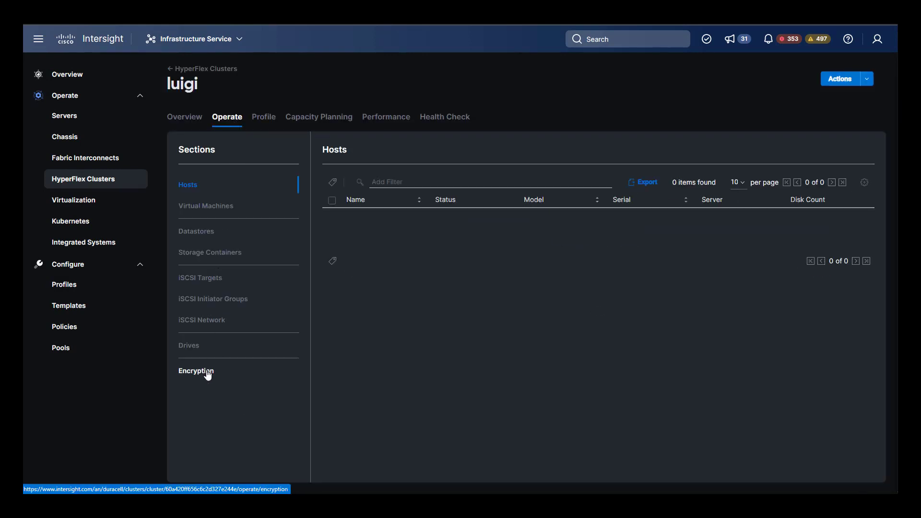
{"action": "left_click", "coordinate": [197, 372]}
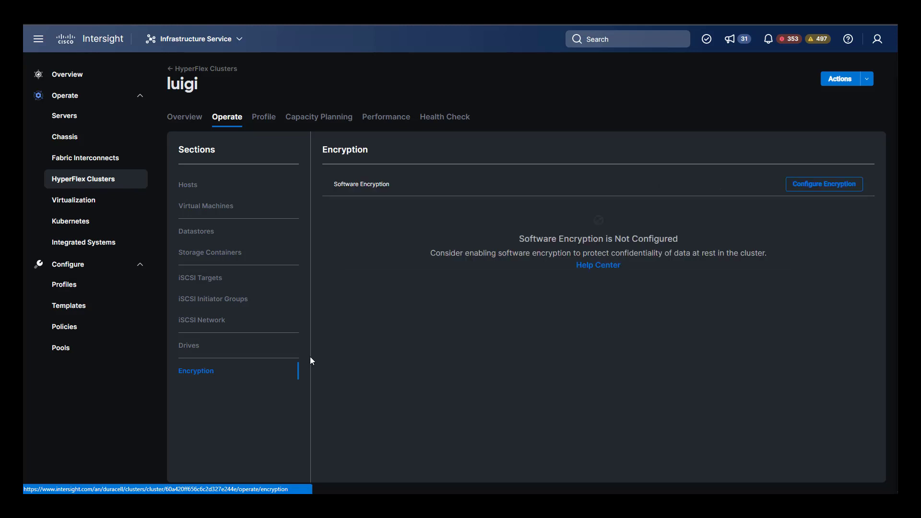
Step: Set up software encryption with a revealed auto-generated passphrase and confirm it is stored
{"action": "left_click", "coordinate": [827, 190]}
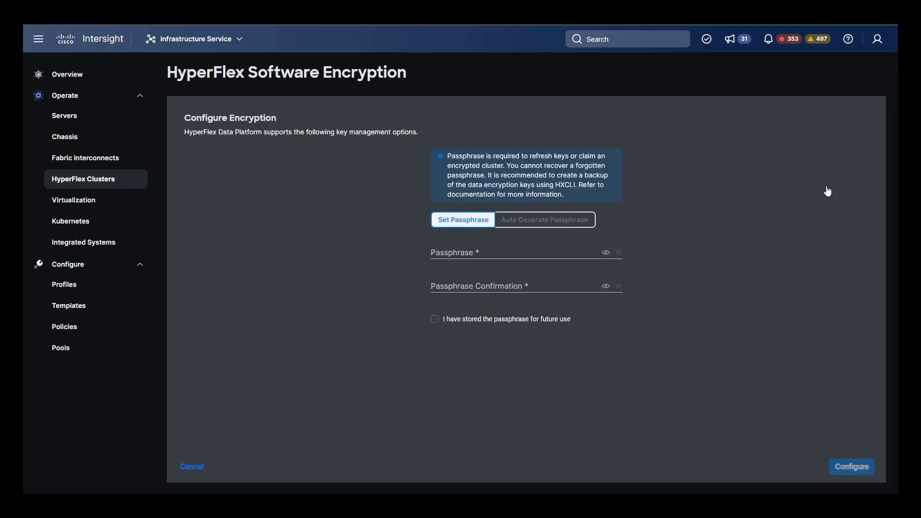
{"action": "left_click", "coordinate": [512, 224]}
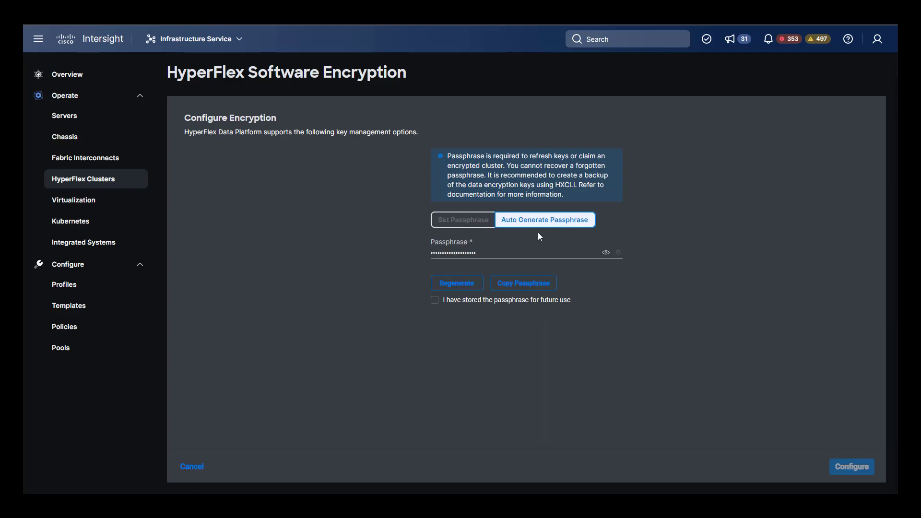
{"action": "left_click", "coordinate": [606, 254]}
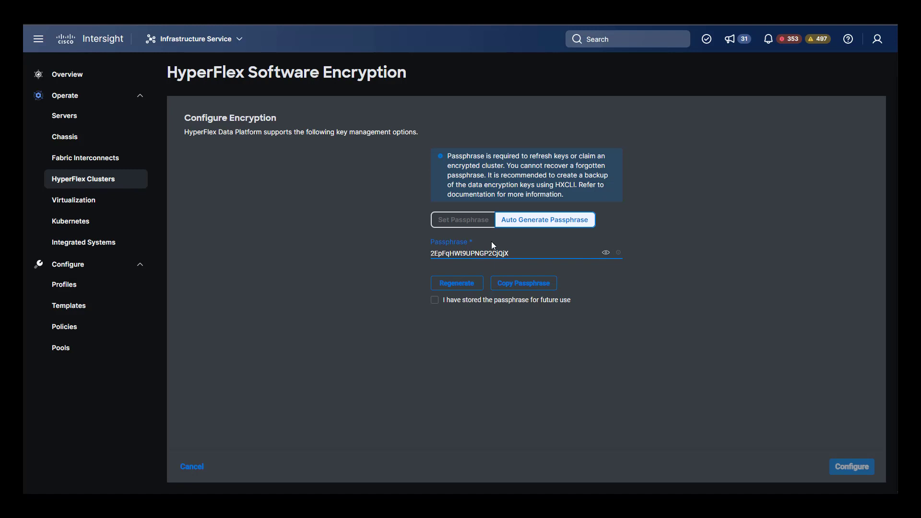
{"action": "left_click", "coordinate": [475, 222]}
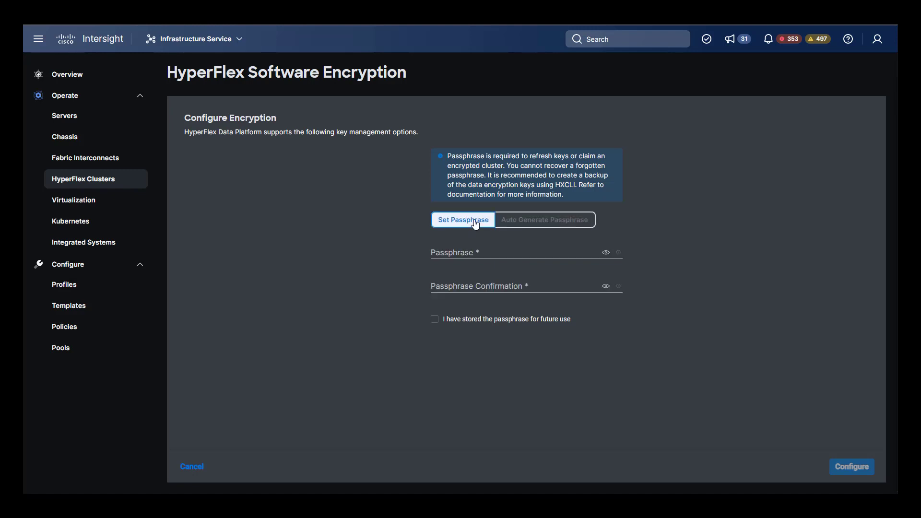
{"action": "left_click", "coordinate": [518, 225]}
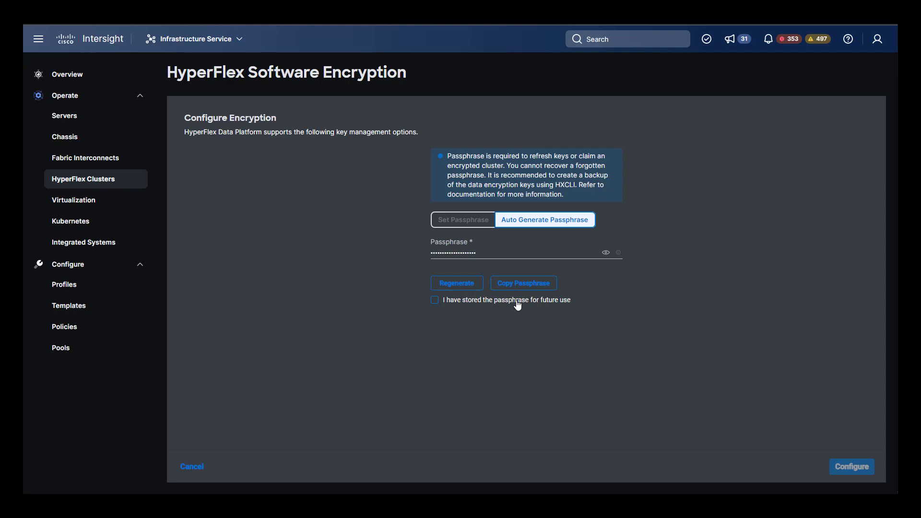
{"action": "left_click", "coordinate": [435, 301]}
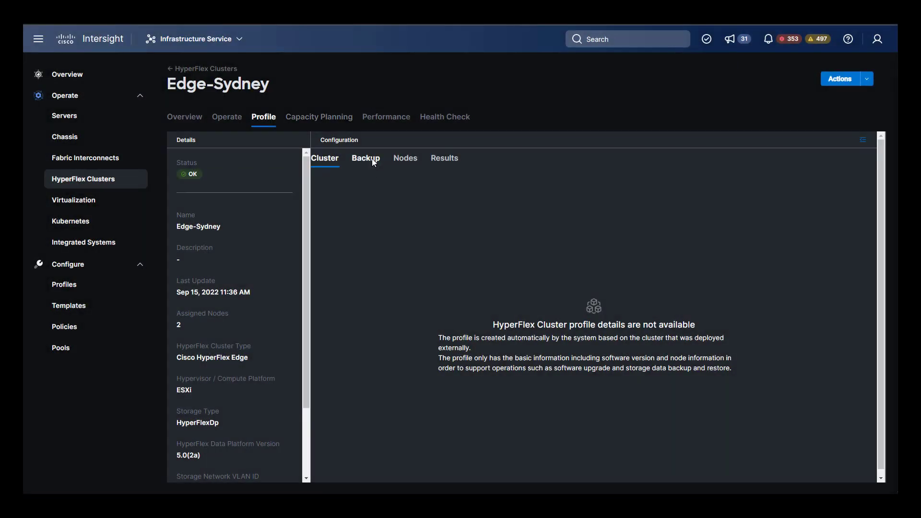
Step: Review the Edge-Sydney profile's Backup and two Nodes, ending on Results at 0% progress
{"action": "left_click", "coordinate": [373, 159]}
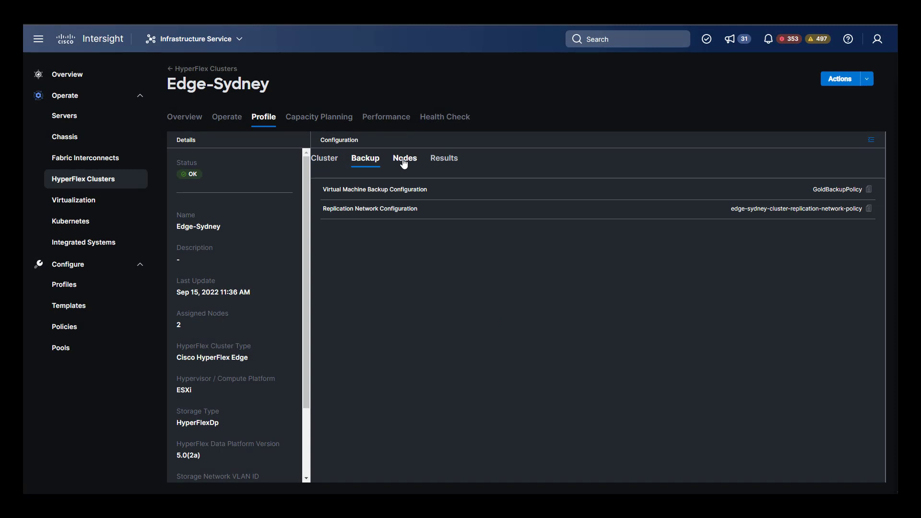
{"action": "left_click", "coordinate": [404, 163]}
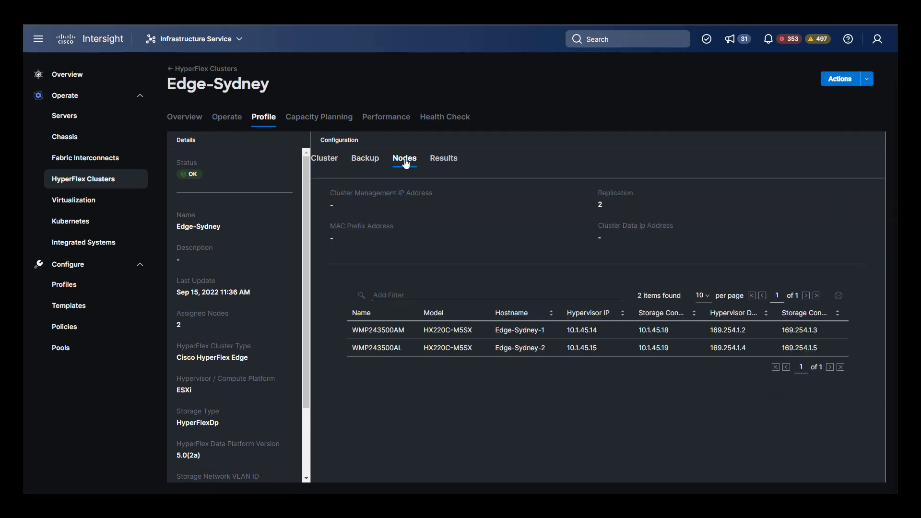
{"action": "left_click", "coordinate": [447, 159]}
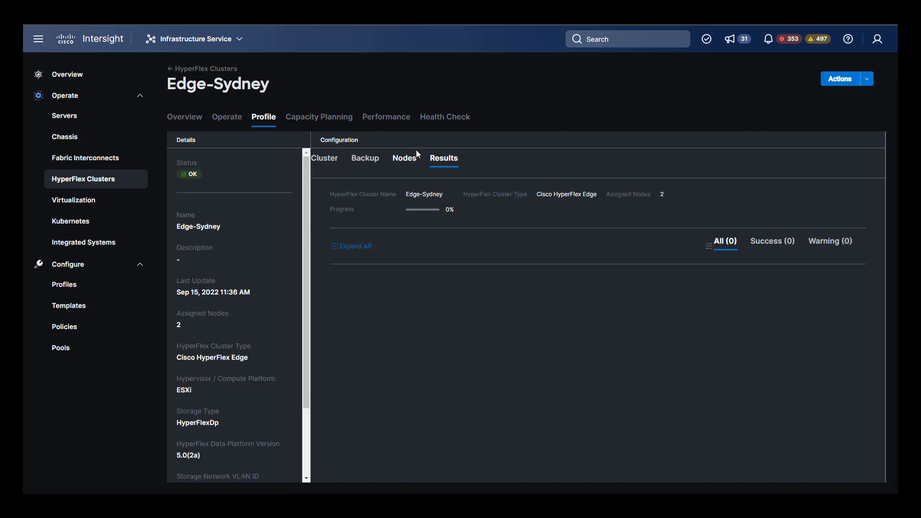
Step: Check Edge-Sydney's 365+ day capacity runway, cancelling both the Configure and Recalculate dialogs
{"action": "left_click", "coordinate": [339, 120]}
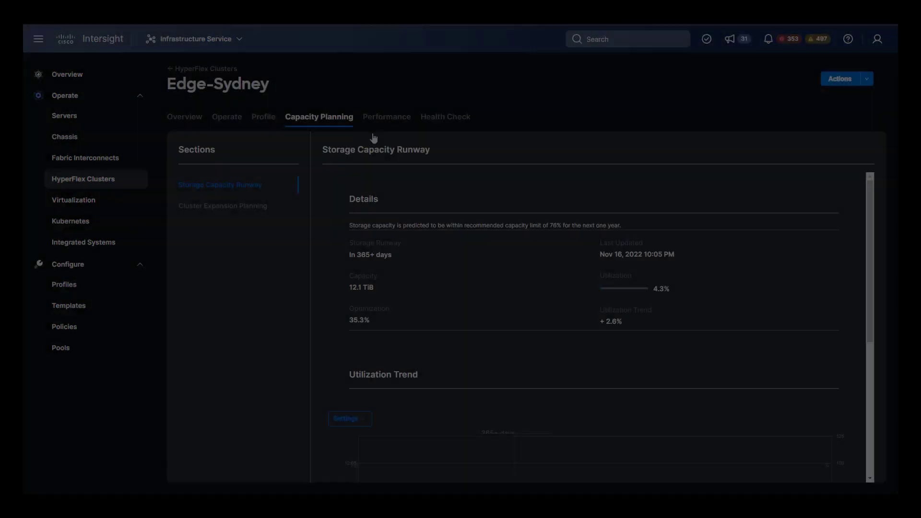
{"action": "scroll", "coordinate": [433, 236], "scroll_direction": "down", "scroll_amount": 2}
{"action": "scroll", "coordinate": [433, 235], "scroll_direction": "down", "scroll_amount": 2}
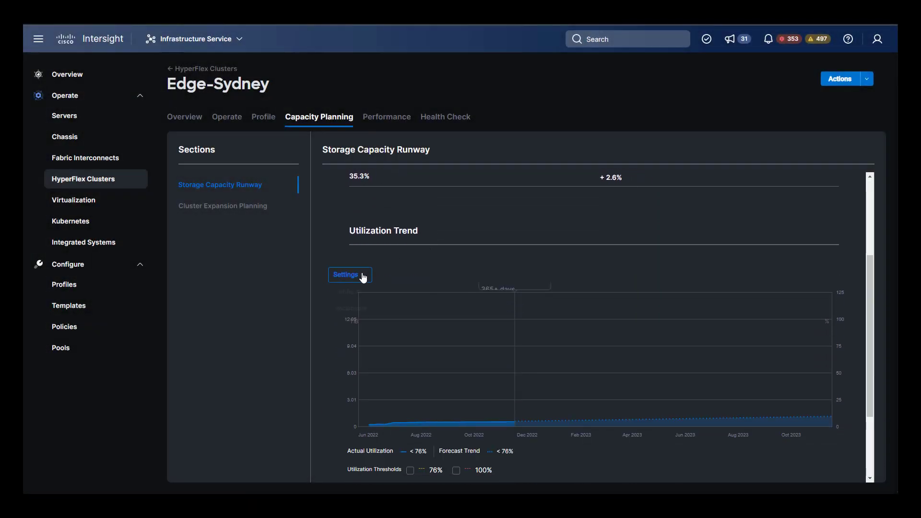
{"action": "left_click", "coordinate": [364, 277]}
{"action": "left_click", "coordinate": [362, 294]}
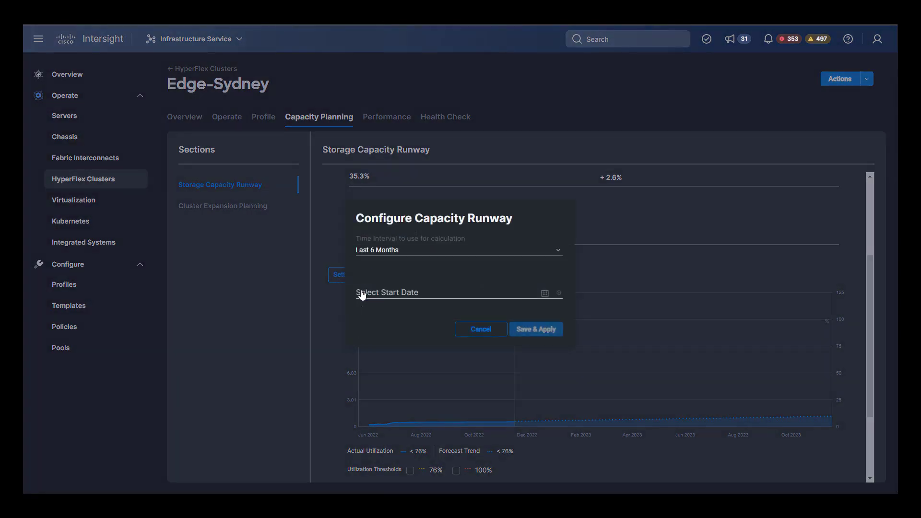
{"action": "left_click", "coordinate": [492, 331]}
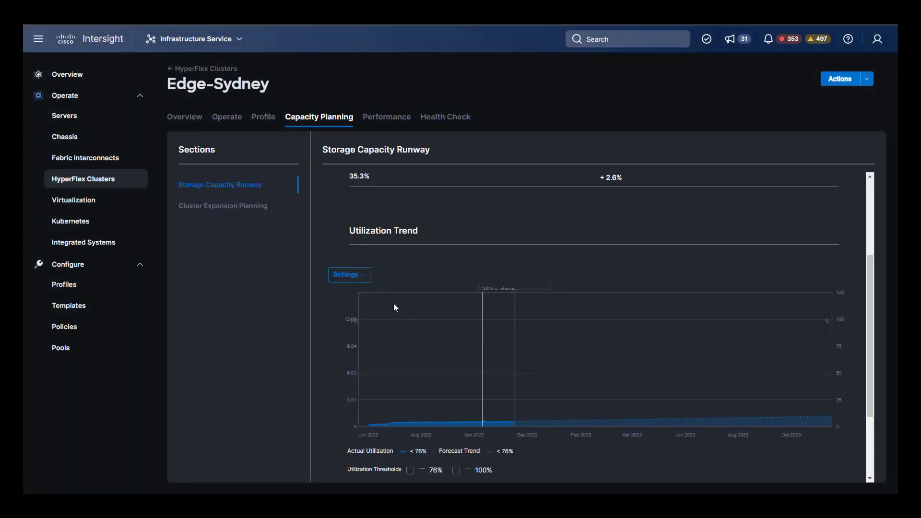
{"action": "left_click", "coordinate": [367, 279]}
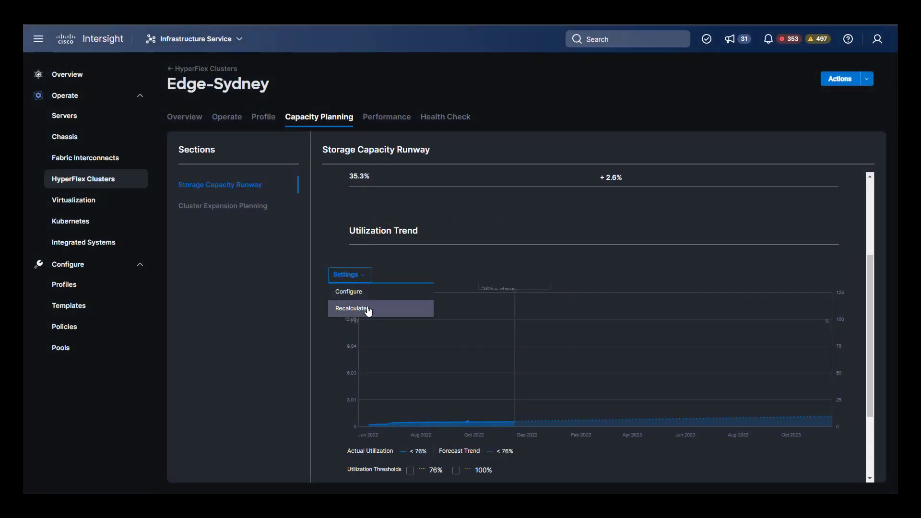
{"action": "left_click", "coordinate": [368, 311]}
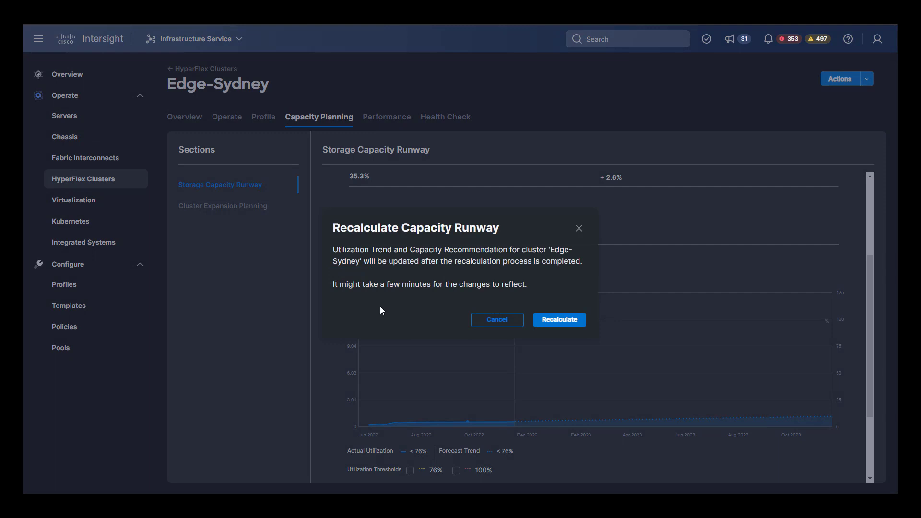
{"action": "left_click", "coordinate": [510, 324]}
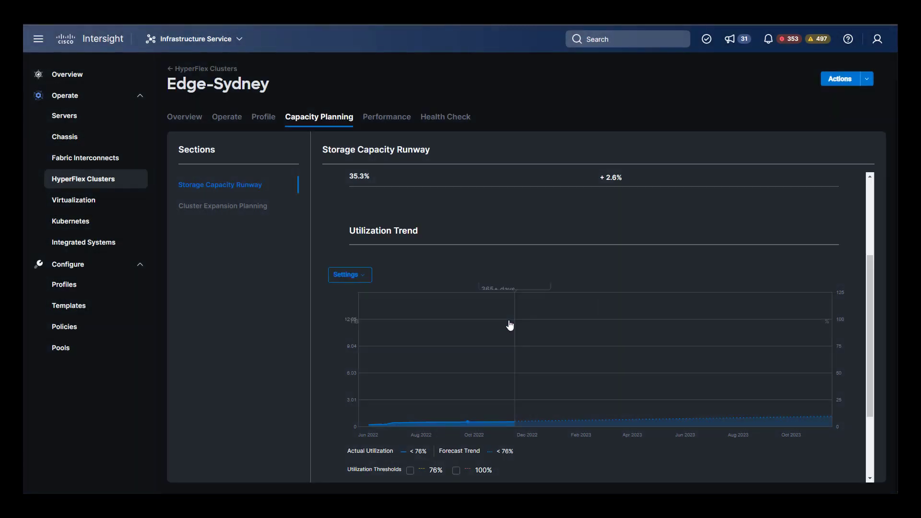
Step: Review the utilization trend and confirm Cluster Expansion Planning offers no expansion option
{"action": "scroll", "coordinate": [524, 257], "scroll_direction": "down", "scroll_amount": 1}
{"action": "scroll", "coordinate": [542, 264], "scroll_direction": "down", "scroll_amount": 1}
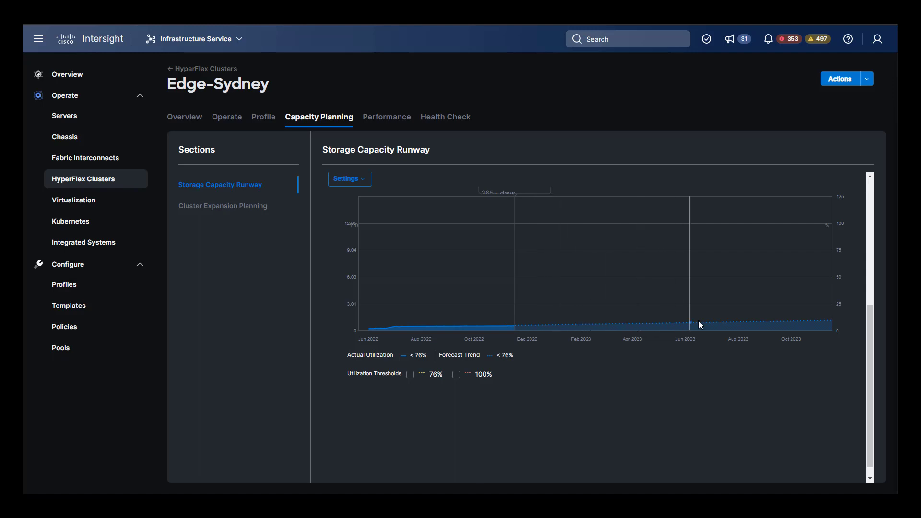
{"action": "scroll", "coordinate": [706, 318], "scroll_direction": "up", "scroll_amount": 1}
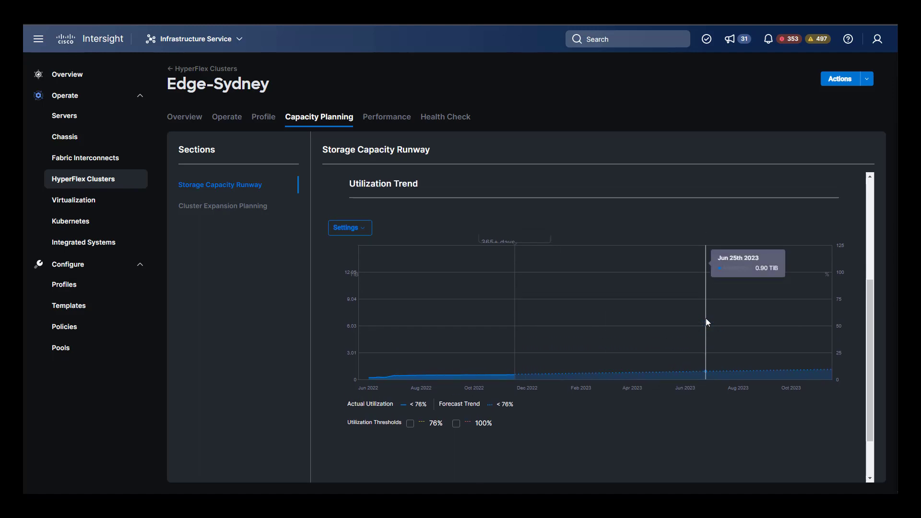
{"action": "scroll", "coordinate": [706, 318], "scroll_direction": "up", "scroll_amount": 4}
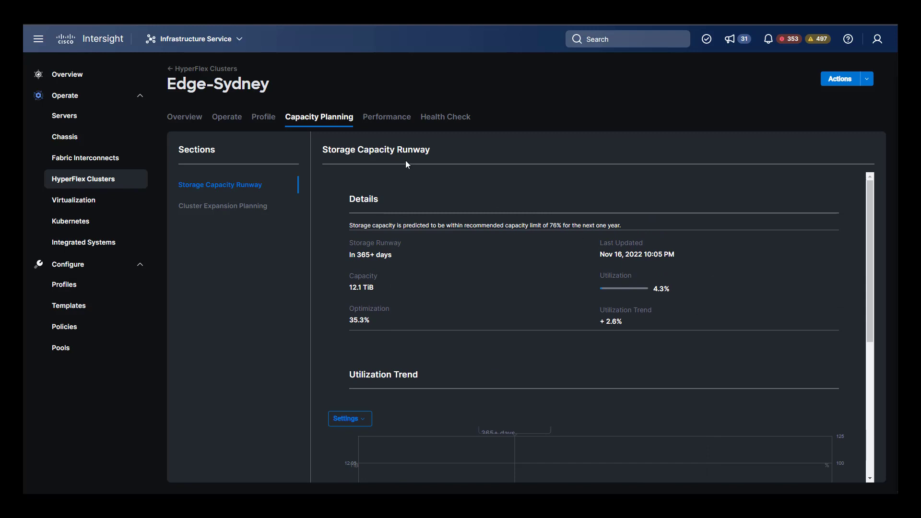
{"action": "left_click", "coordinate": [237, 205]}
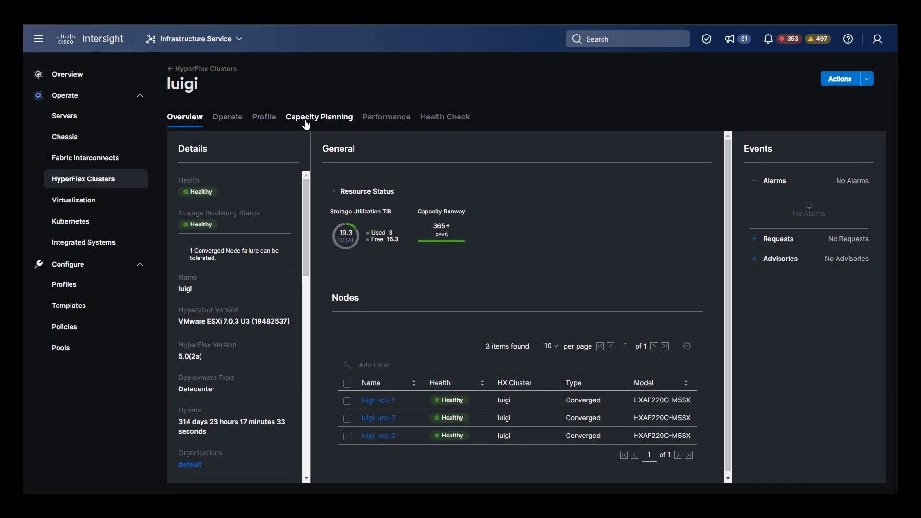
Step: Show luigi's Cluster Expansion Planning, listing 132 GHz CPU and 768 GiB memory
{"action": "left_click", "coordinate": [306, 120]}
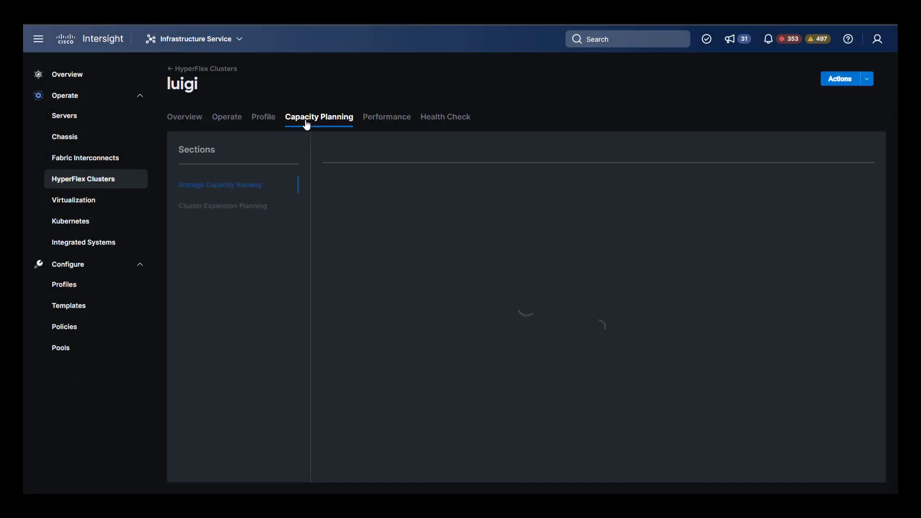
{"action": "left_click", "coordinate": [258, 206]}
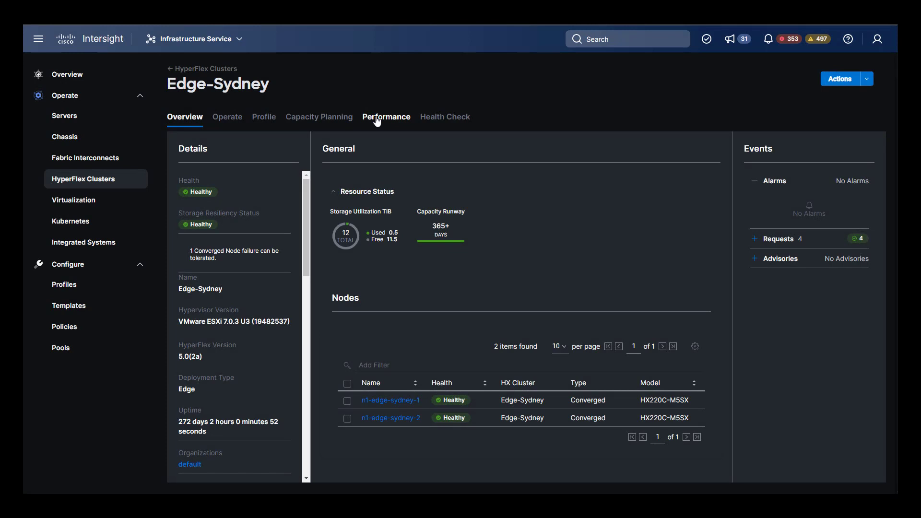
Step: Review Edge-Sydney's 24-hour IOPS, throughput and latency charts, then bring up its health check results
{"action": "left_click", "coordinate": [377, 119]}
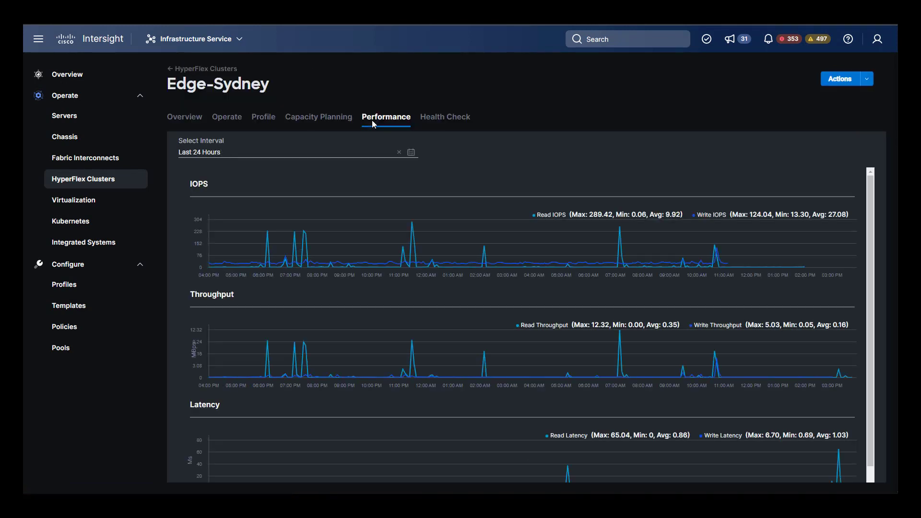
{"action": "scroll", "coordinate": [369, 228], "scroll_direction": "down", "scroll_amount": 1}
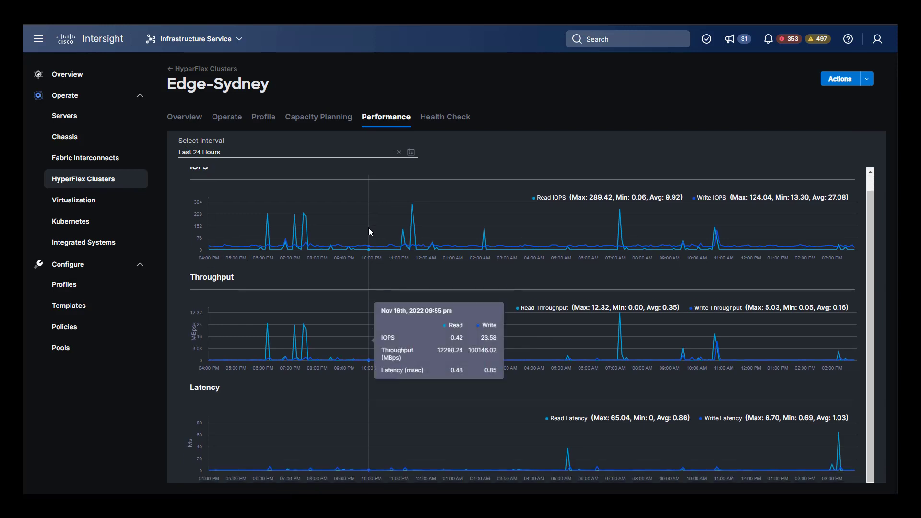
{"action": "scroll", "coordinate": [369, 229], "scroll_direction": "up", "scroll_amount": 1}
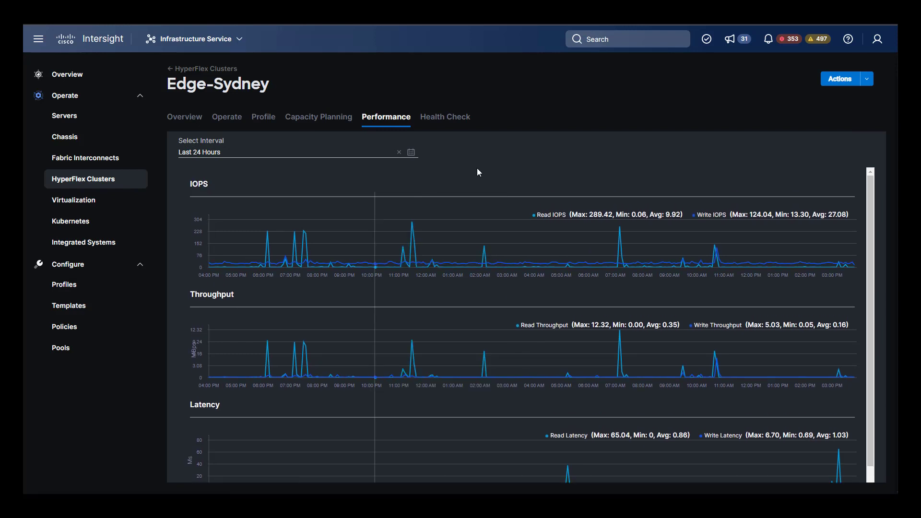
{"action": "left_click", "coordinate": [446, 117]}
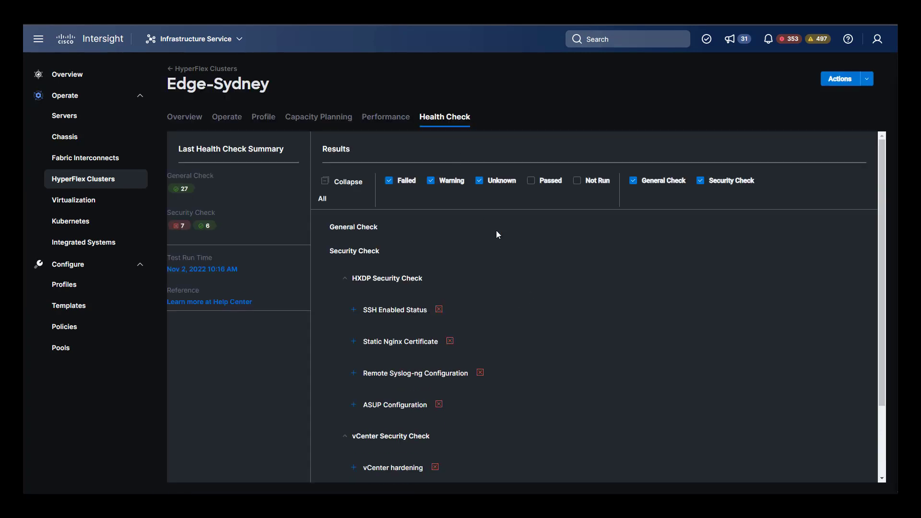
Step: Browse the health check results, then return to Edge-Sydney's Overview showing both nodes healthy
{"action": "scroll", "coordinate": [644, 281], "scroll_direction": "down", "scroll_amount": 2}
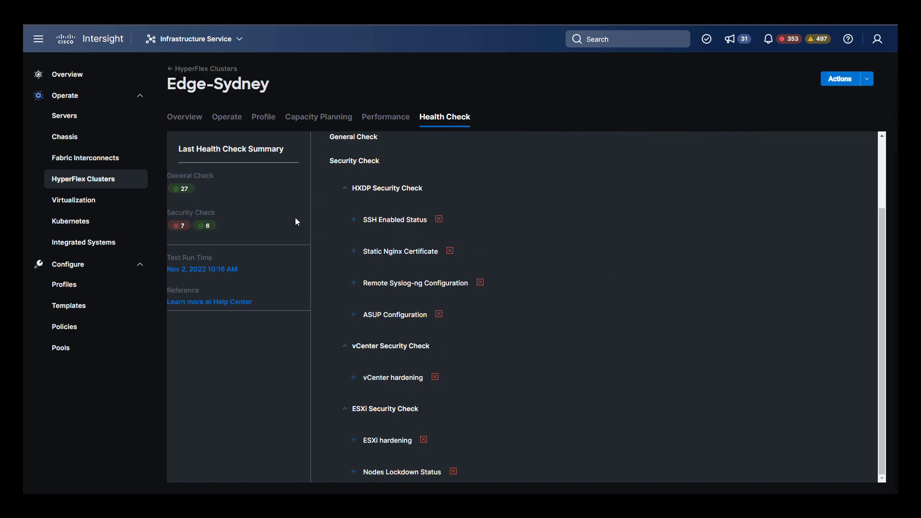
{"action": "scroll", "coordinate": [506, 213], "scroll_direction": "up", "scroll_amount": 2}
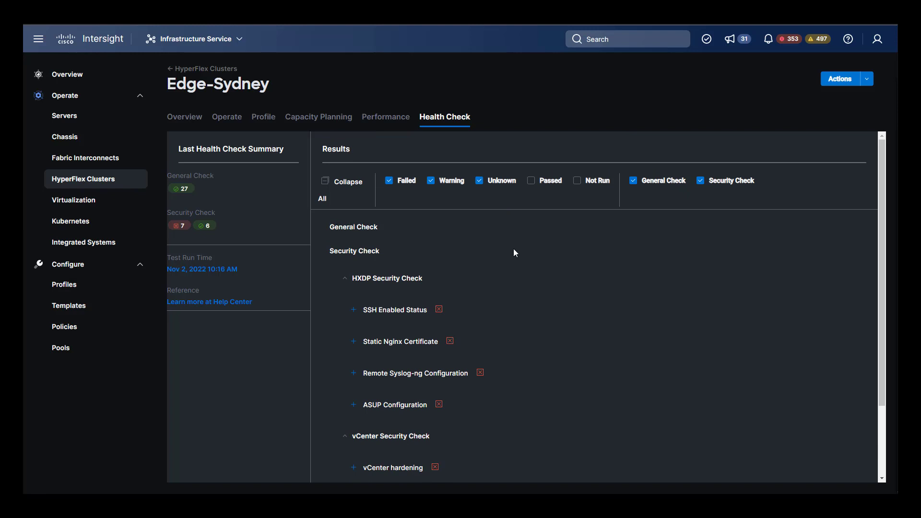
{"action": "scroll", "coordinate": [542, 255], "scroll_direction": "down", "scroll_amount": 1}
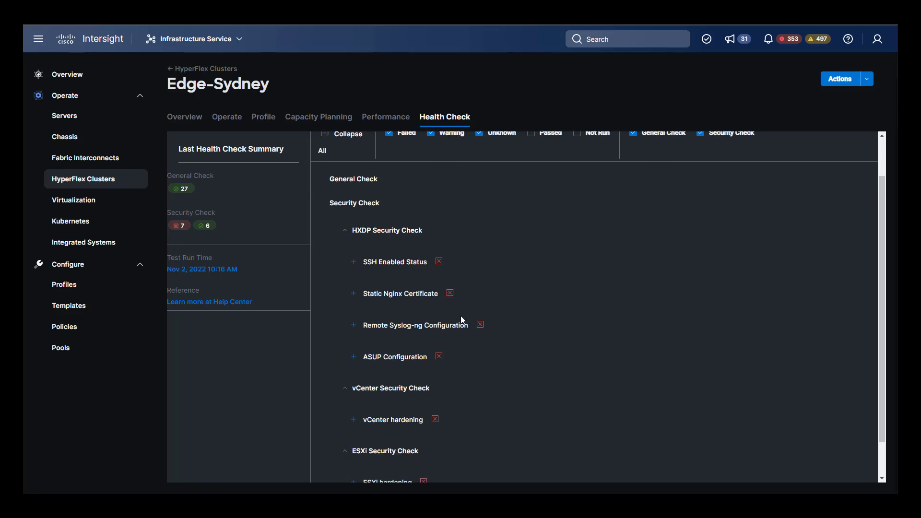
{"action": "scroll", "coordinate": [461, 320], "scroll_direction": "down", "scroll_amount": 1}
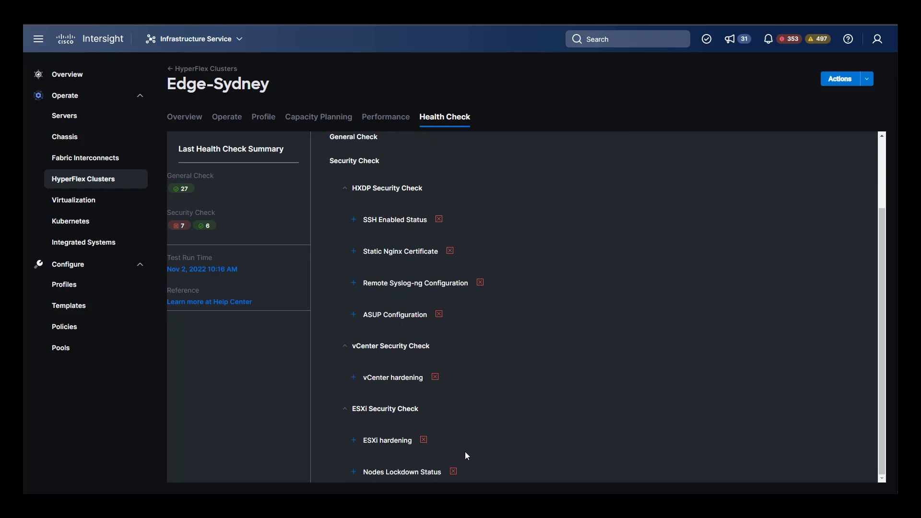
{"action": "scroll", "coordinate": [482, 337], "scroll_direction": "up", "scroll_amount": 2}
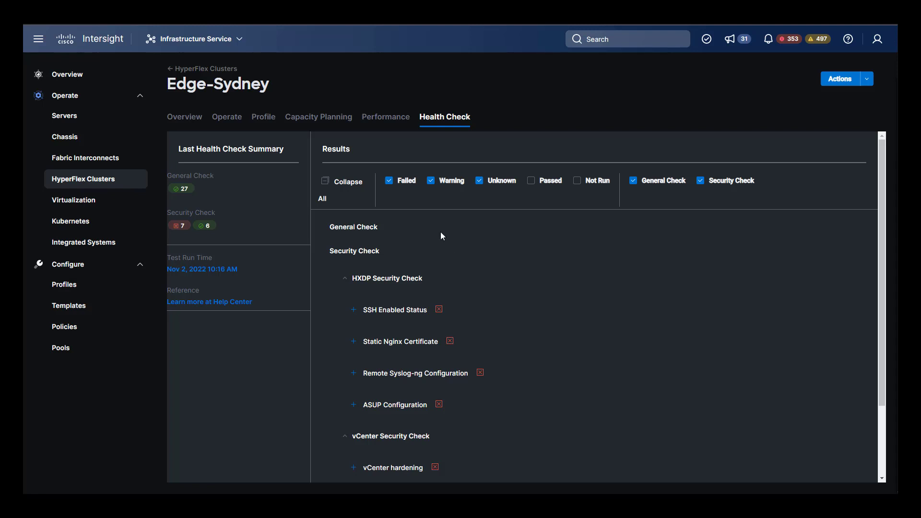
{"action": "left_click", "coordinate": [185, 118]}
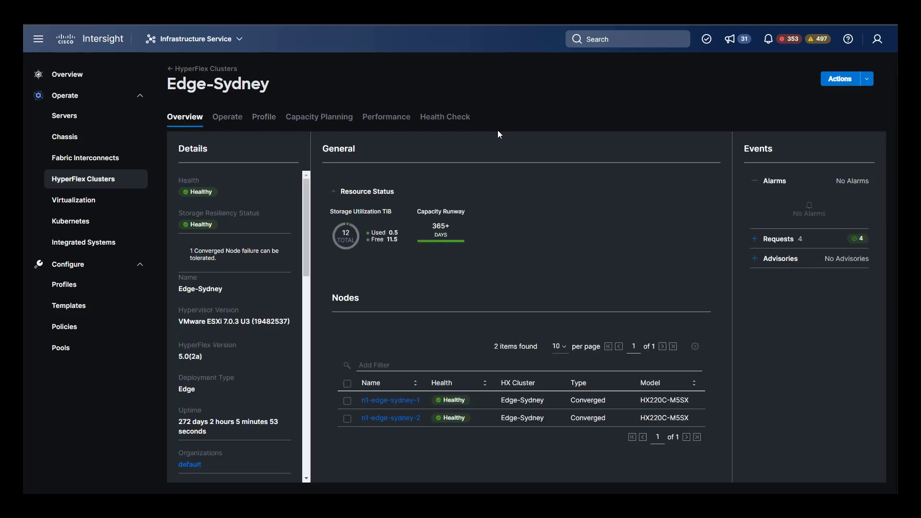
{"action": "left_click", "coordinate": [867, 80]}
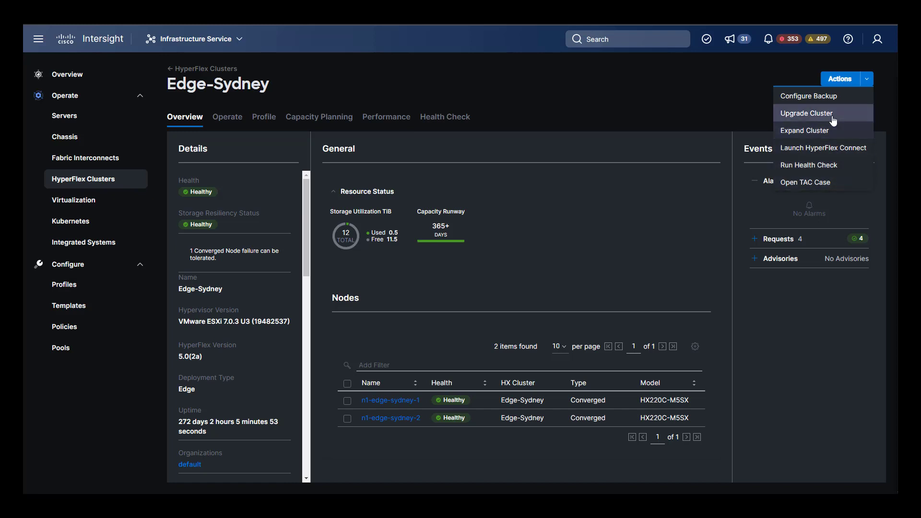
{"action": "left_click", "coordinate": [823, 97]}
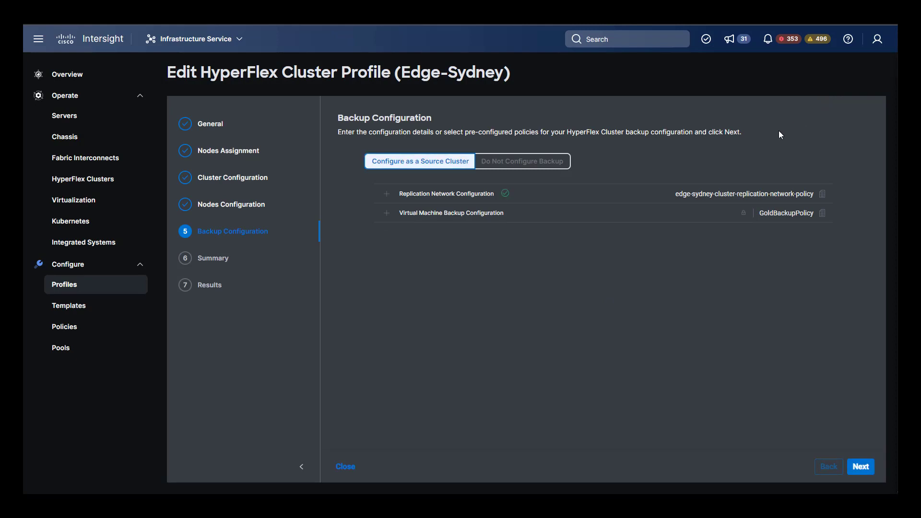
{"action": "left_click", "coordinate": [386, 195]}
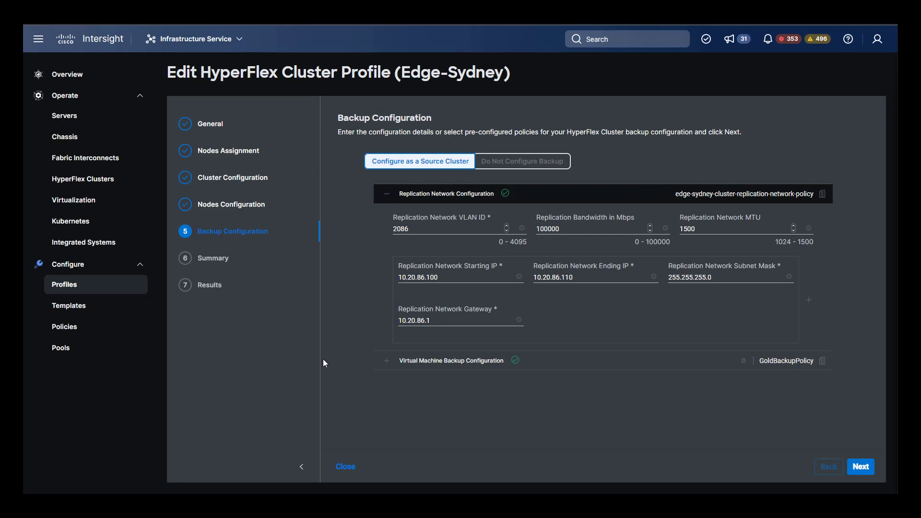
{"action": "left_click", "coordinate": [389, 362]}
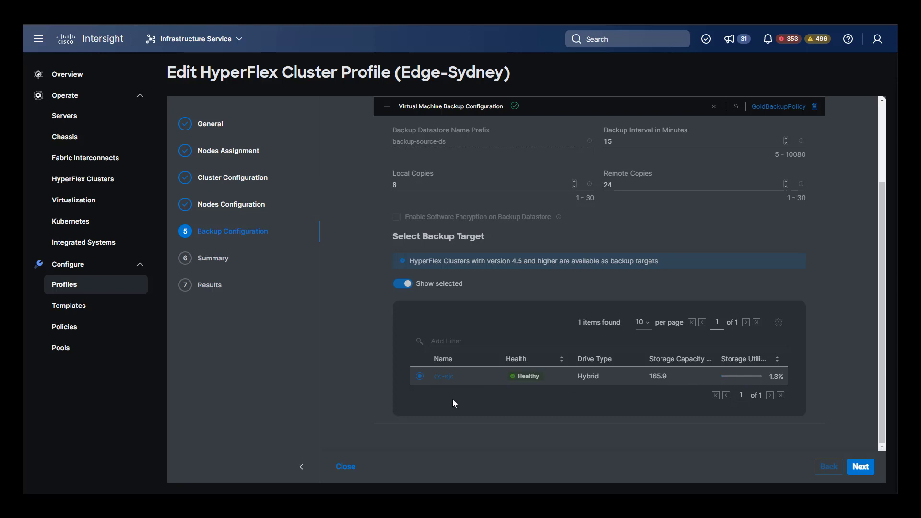
{"action": "scroll", "coordinate": [453, 402], "scroll_direction": "up", "scroll_amount": 3}
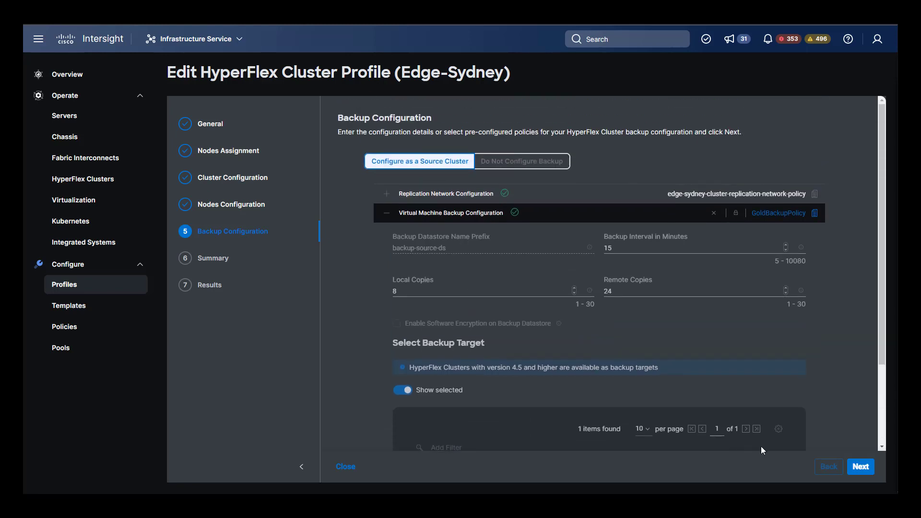
{"action": "left_click", "coordinate": [862, 468]}
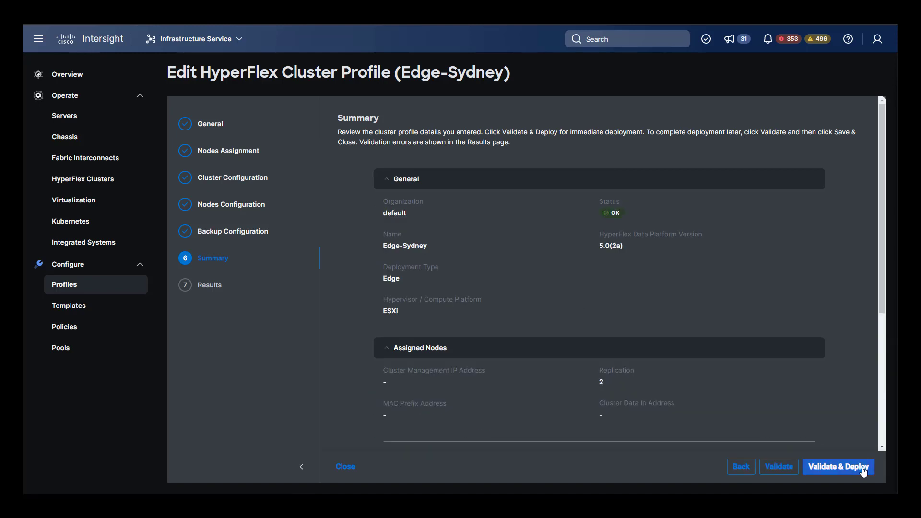
{"action": "scroll", "coordinate": [824, 295], "scroll_direction": "down", "scroll_amount": 3}
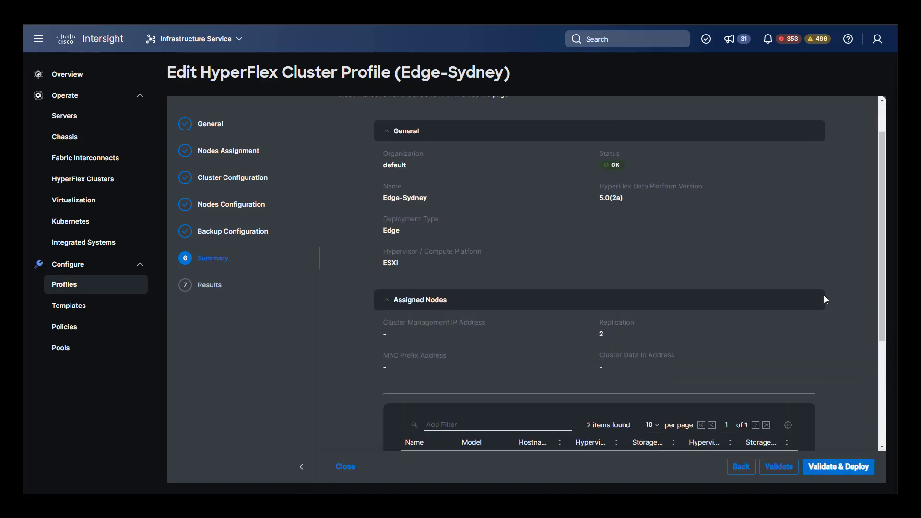
{"action": "scroll", "coordinate": [826, 299], "scroll_direction": "down", "scroll_amount": 2}
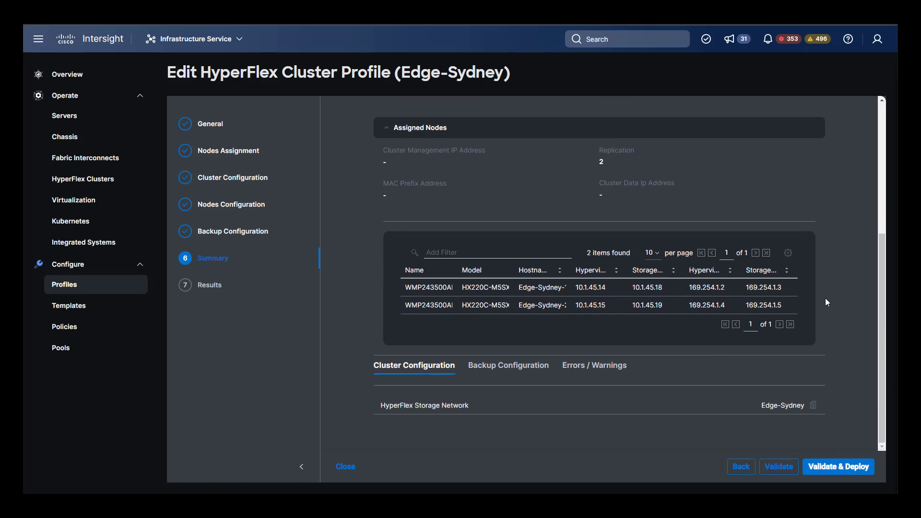
{"action": "left_click", "coordinate": [519, 368]}
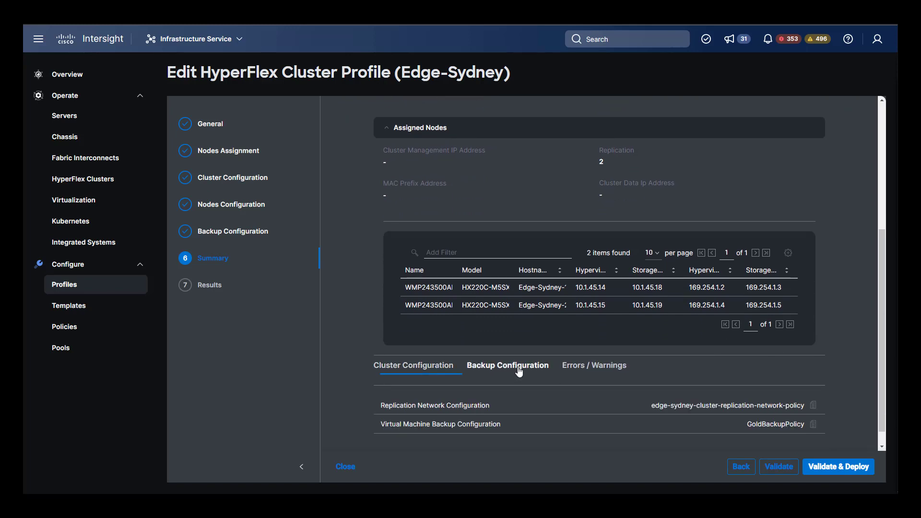
{"action": "left_click", "coordinate": [587, 366]}
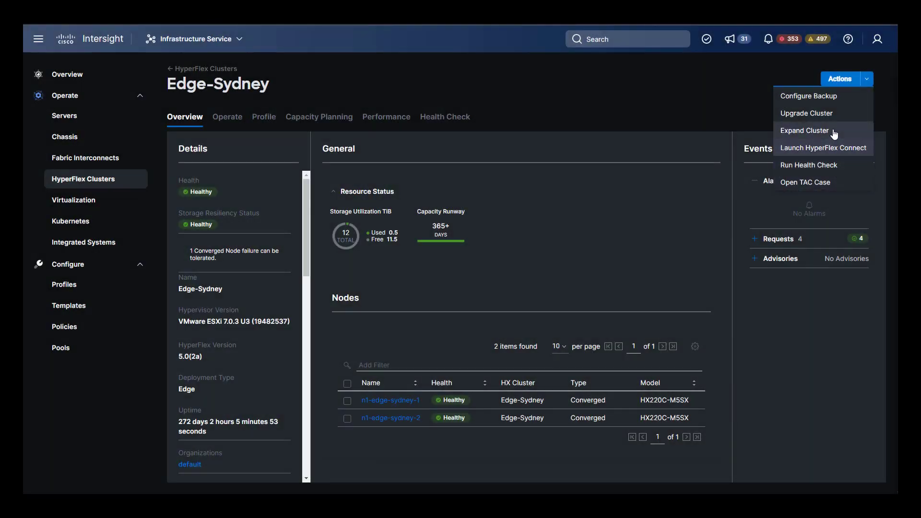
{"action": "left_click", "coordinate": [833, 115]}
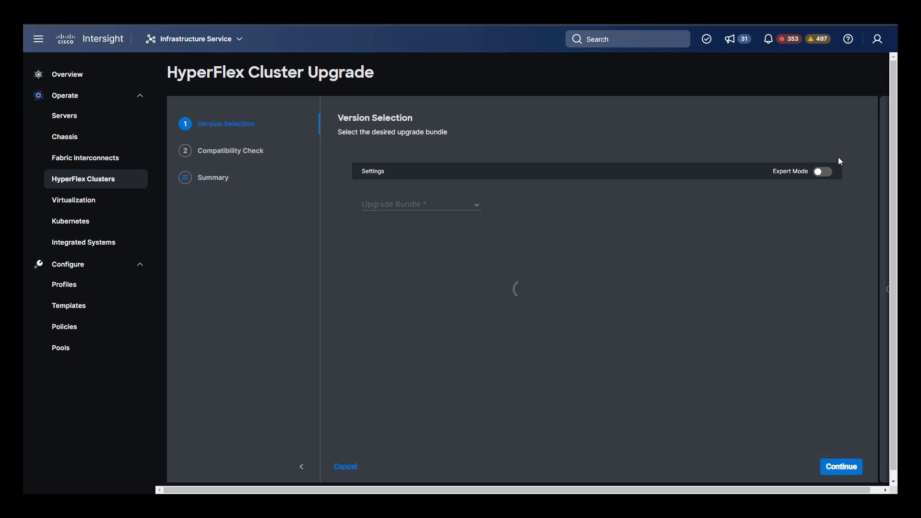
{"action": "left_click", "coordinate": [831, 175]}
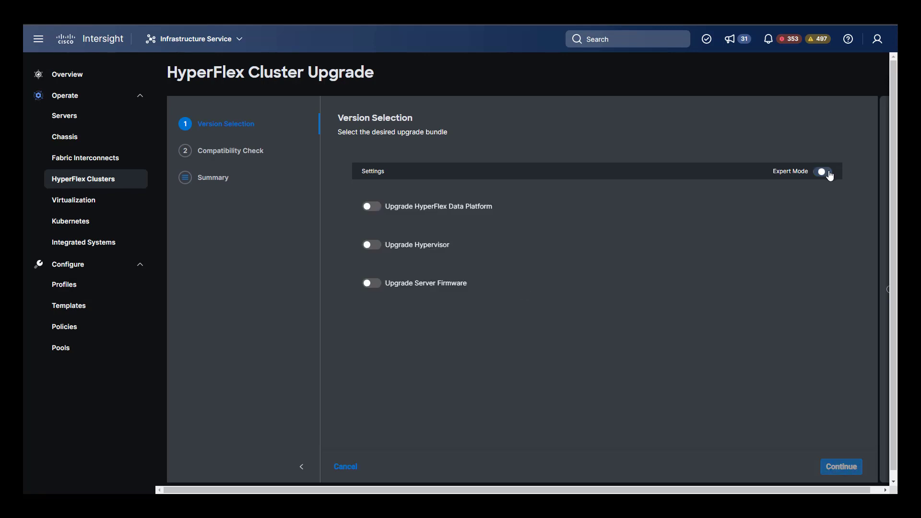
{"action": "left_click", "coordinate": [377, 208]}
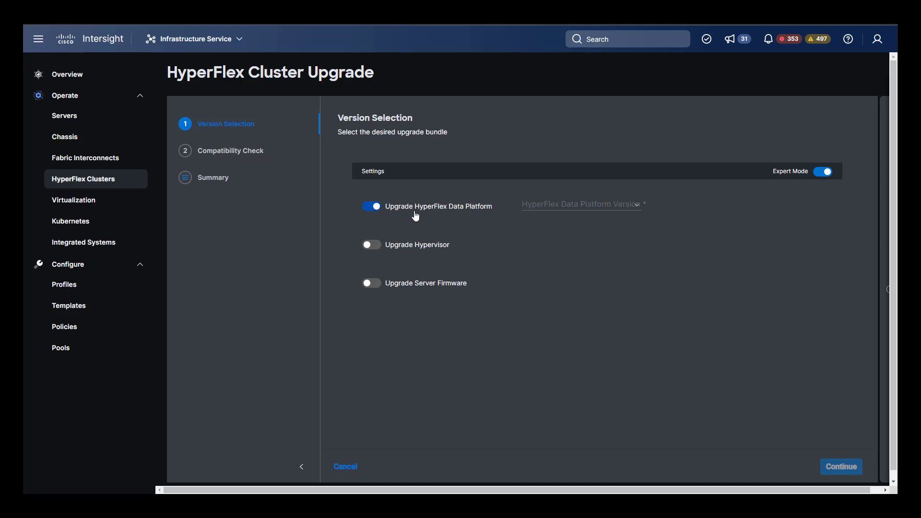
{"action": "left_click", "coordinate": [637, 207]}
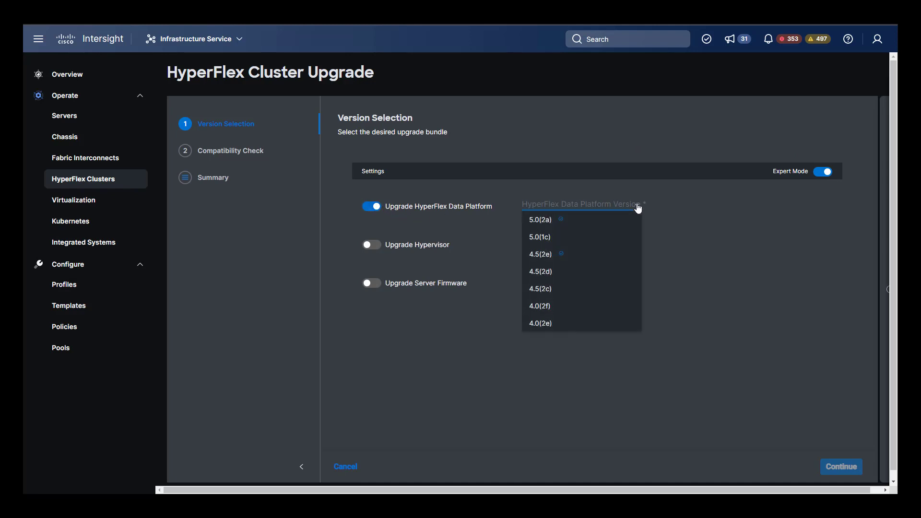
{"action": "left_click", "coordinate": [608, 219]}
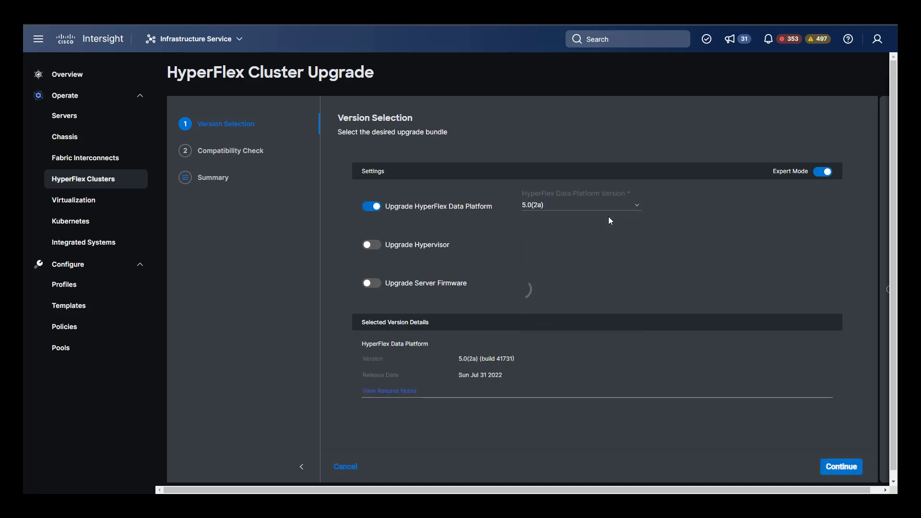
{"action": "left_click", "coordinate": [382, 247]}
{"action": "left_click", "coordinate": [637, 243]}
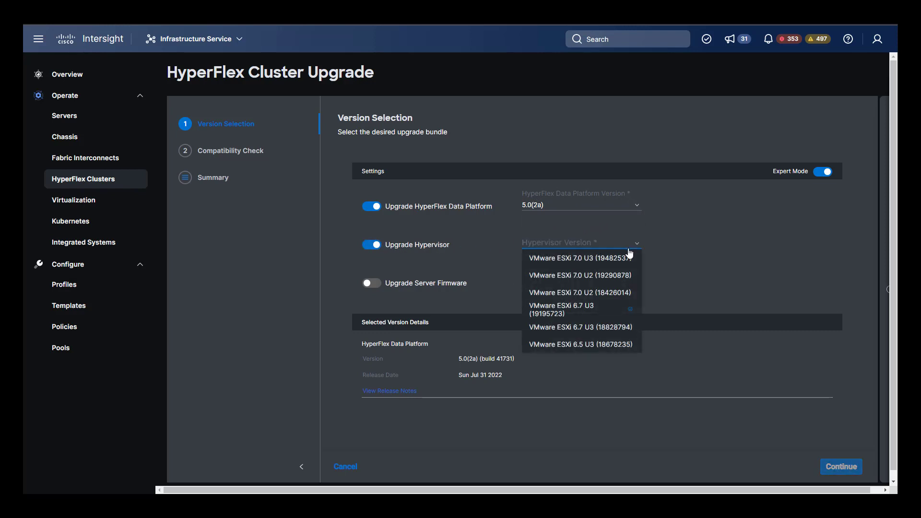
{"action": "left_click", "coordinate": [624, 259]}
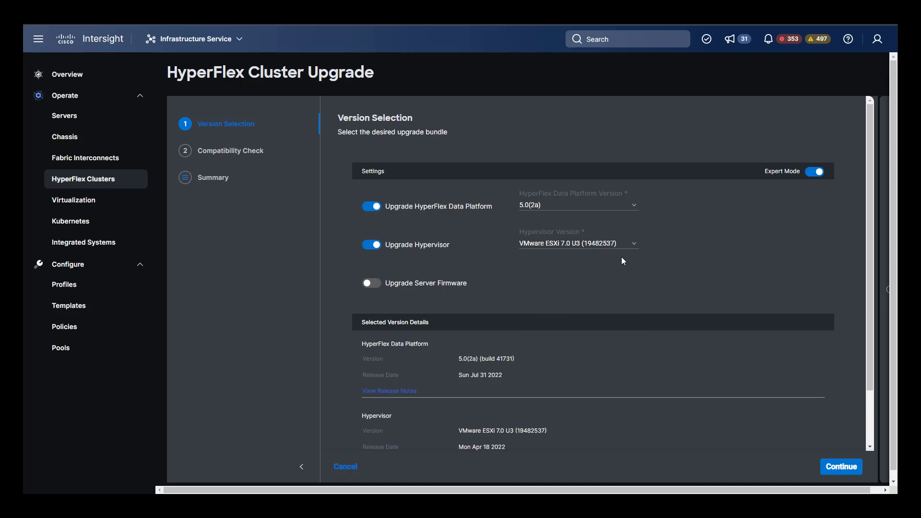
{"action": "left_click", "coordinate": [390, 287]}
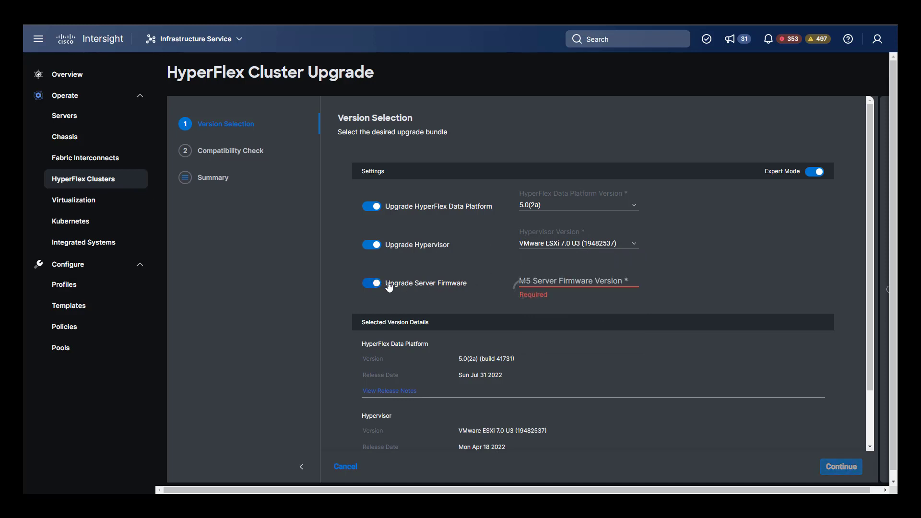
{"action": "left_click", "coordinate": [612, 283]}
{"action": "left_click", "coordinate": [531, 296]}
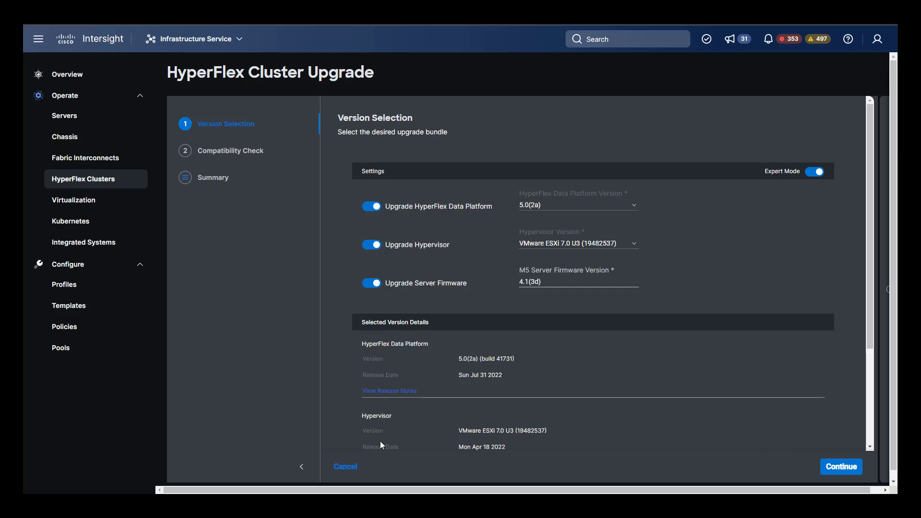
{"action": "left_click", "coordinate": [354, 468]}
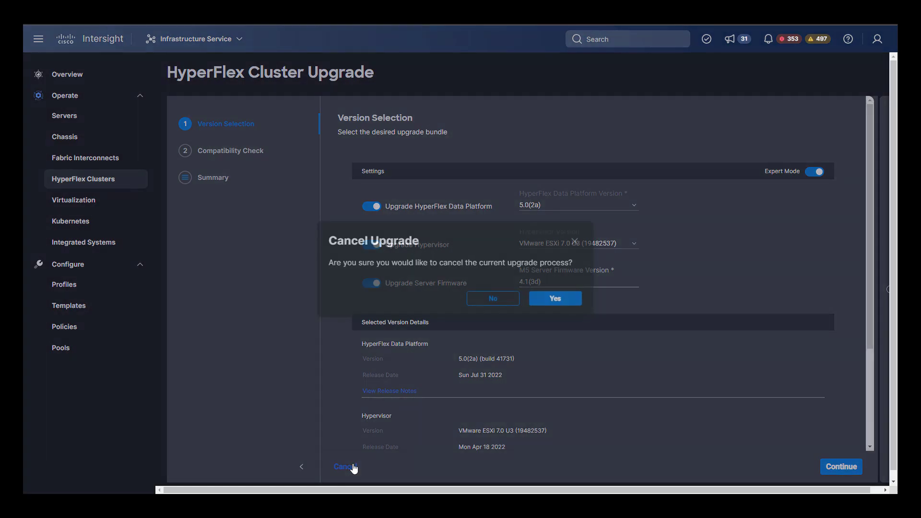
{"action": "left_click", "coordinate": [549, 298]}
{"action": "left_click", "coordinate": [867, 83]}
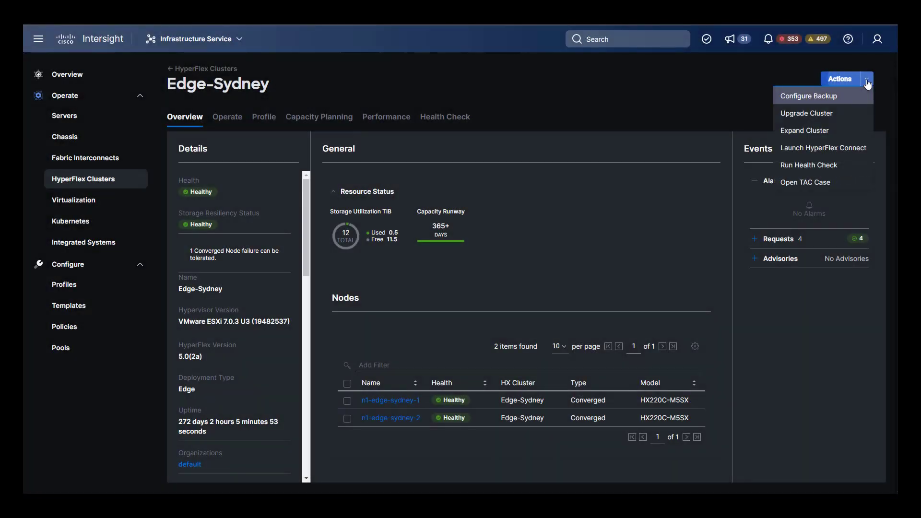
{"action": "left_click", "coordinate": [825, 132]}
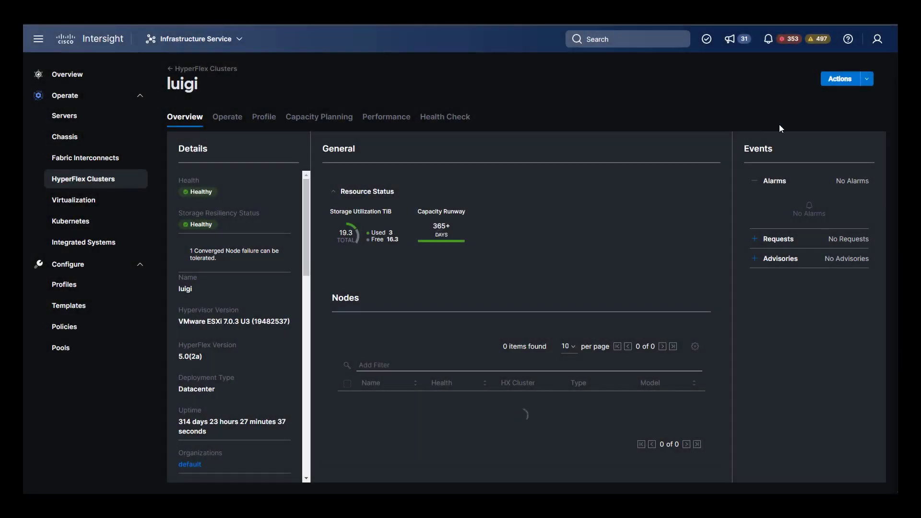
{"action": "left_click", "coordinate": [867, 81]}
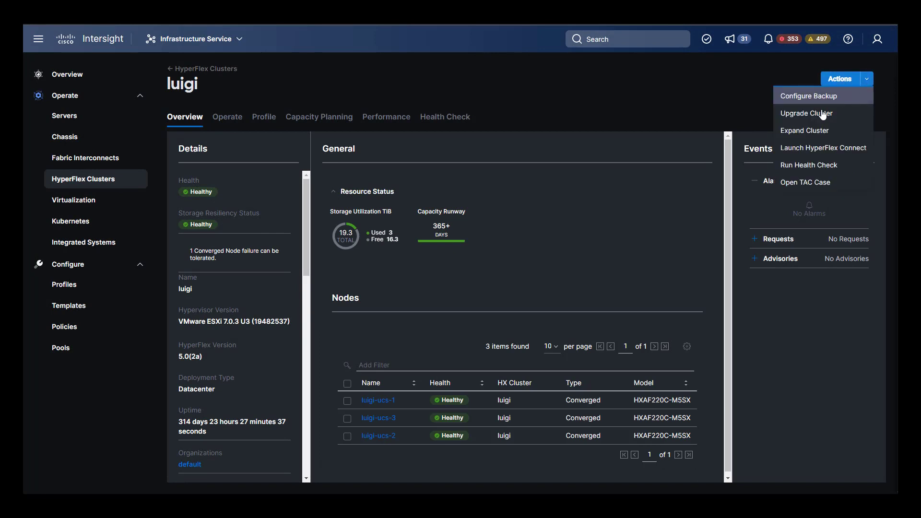
{"action": "left_click", "coordinate": [811, 131]}
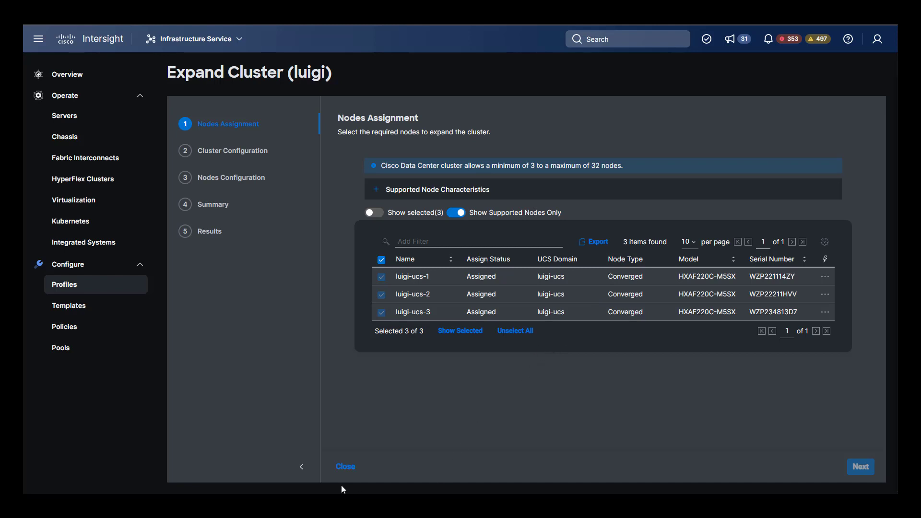
{"action": "left_click", "coordinate": [345, 467]}
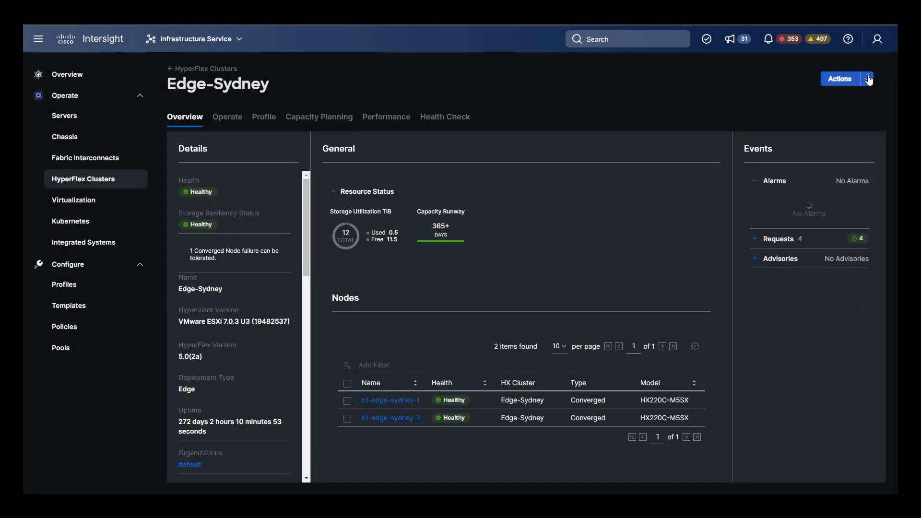
Step: Launch Edge-Sydney in HyperFlex Connect and expand its left navigation to show section names
{"action": "left_click", "coordinate": [868, 79]}
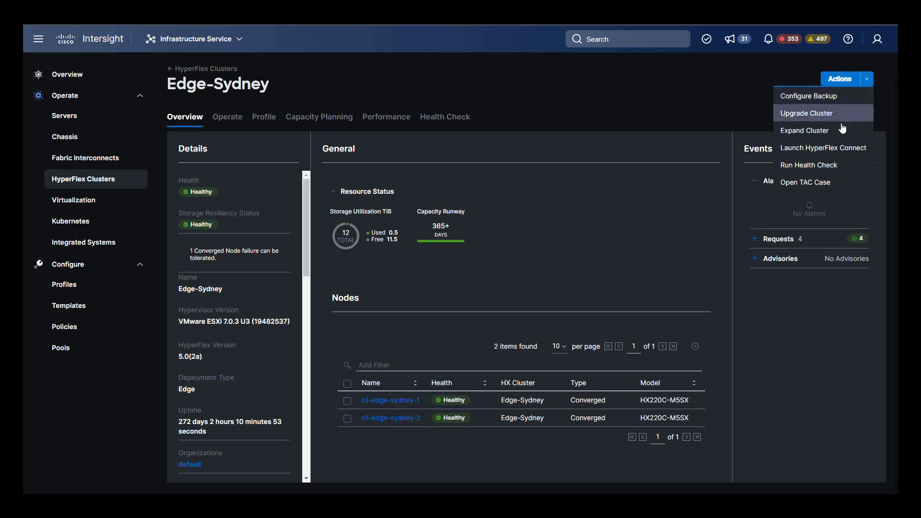
{"action": "left_click", "coordinate": [849, 149]}
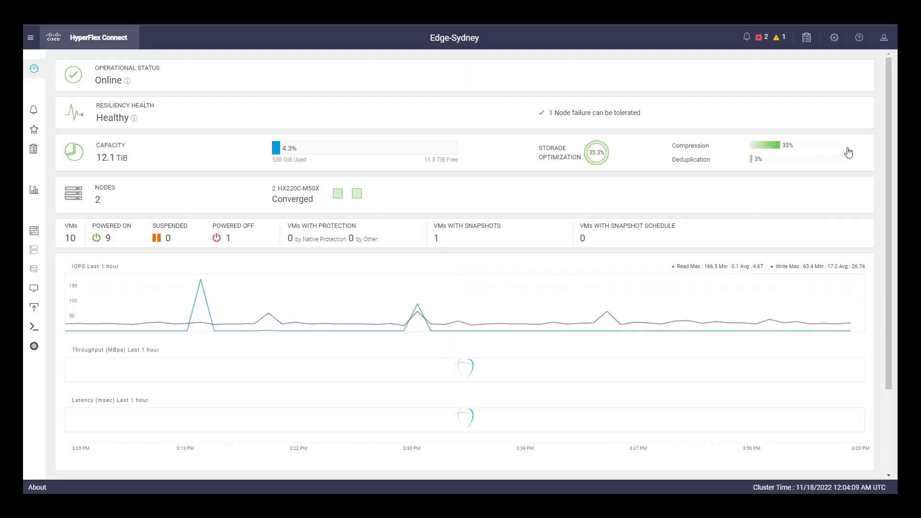
{"action": "left_click", "coordinate": [31, 39]}
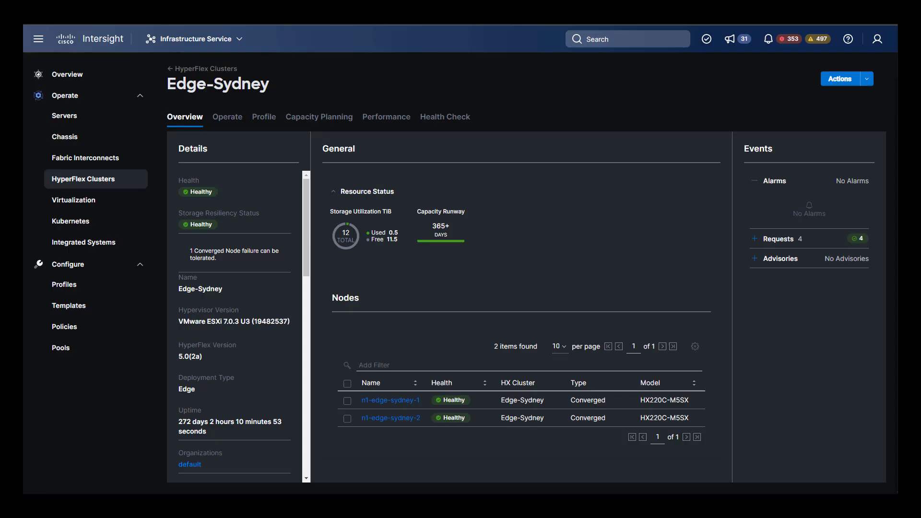
Step: Start the Run Health Check wizard for Edge-Sydney and save the user settings
{"action": "left_click", "coordinate": [867, 81]}
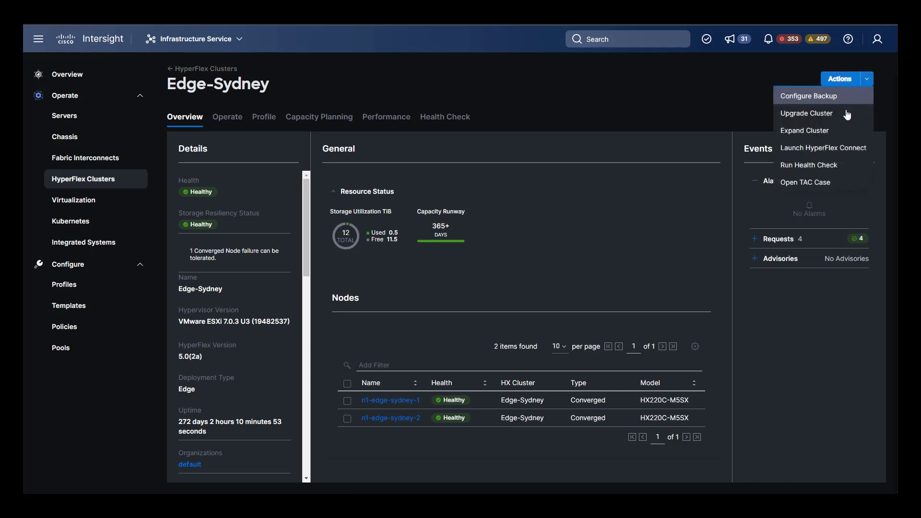
{"action": "left_click", "coordinate": [822, 167]}
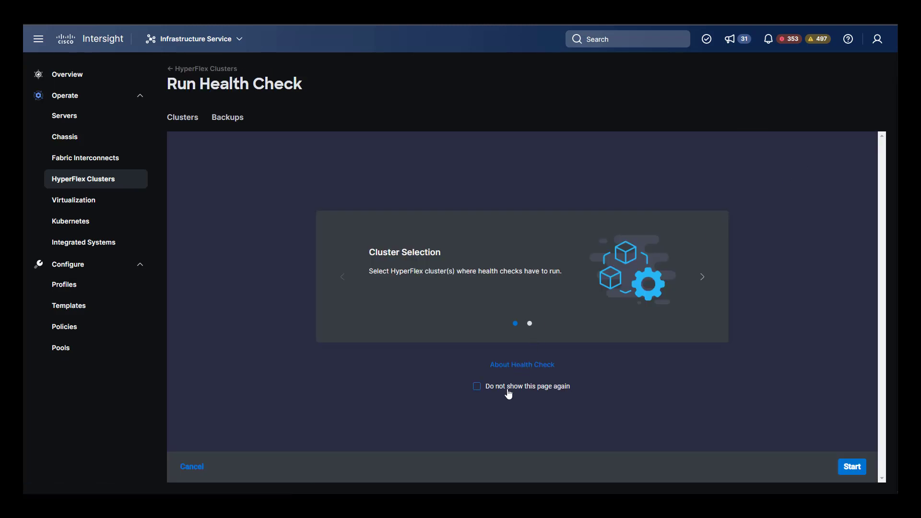
{"action": "left_click", "coordinate": [851, 467]}
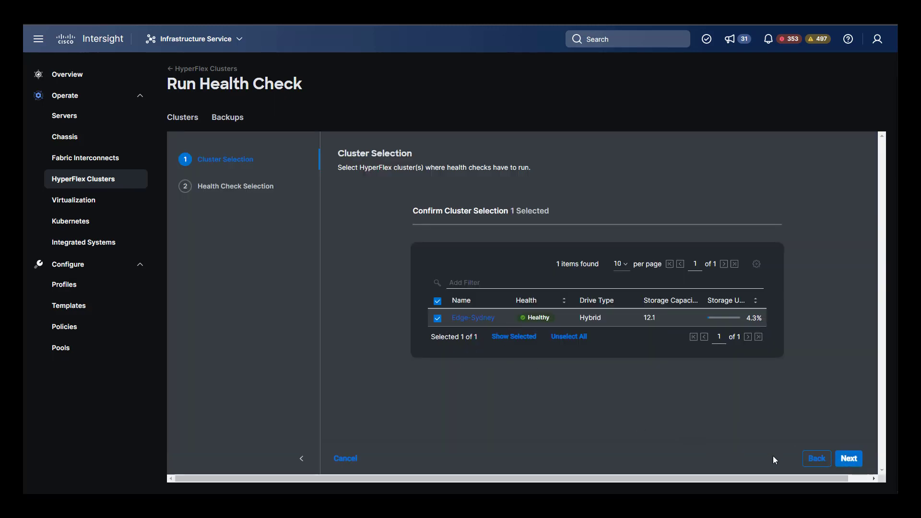
{"action": "left_click", "coordinate": [849, 458]}
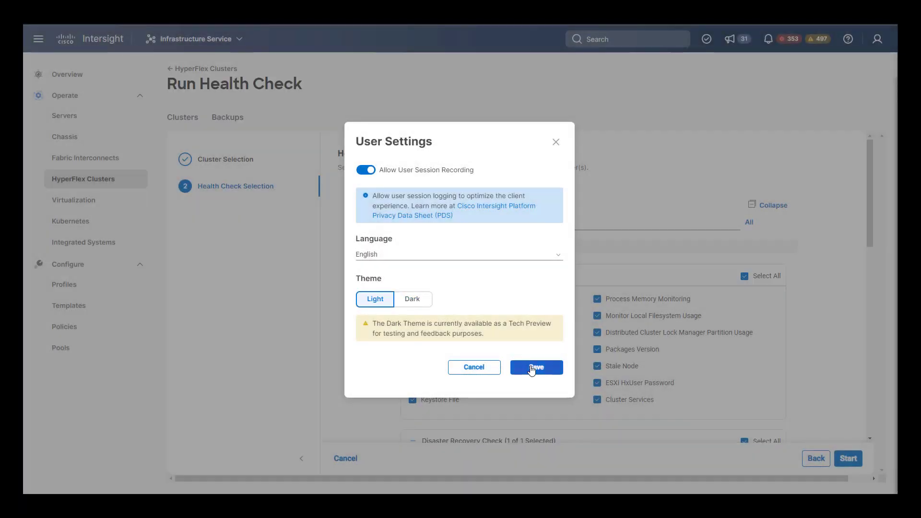
{"action": "left_click", "coordinate": [531, 368]}
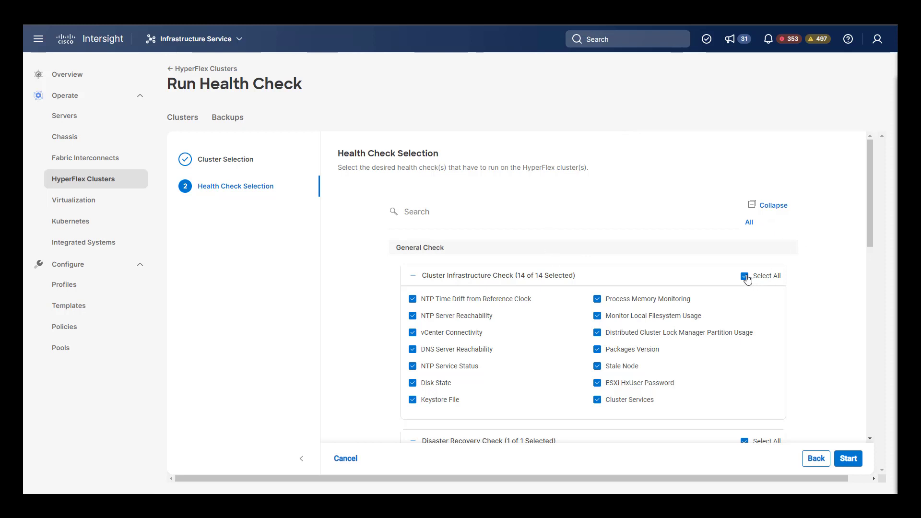
Step: Keep all 14 Cluster Infrastructure, the DR Network and every other check selected, then launch them
{"action": "left_click", "coordinate": [746, 277]}
{"action": "left_click", "coordinate": [745, 276]}
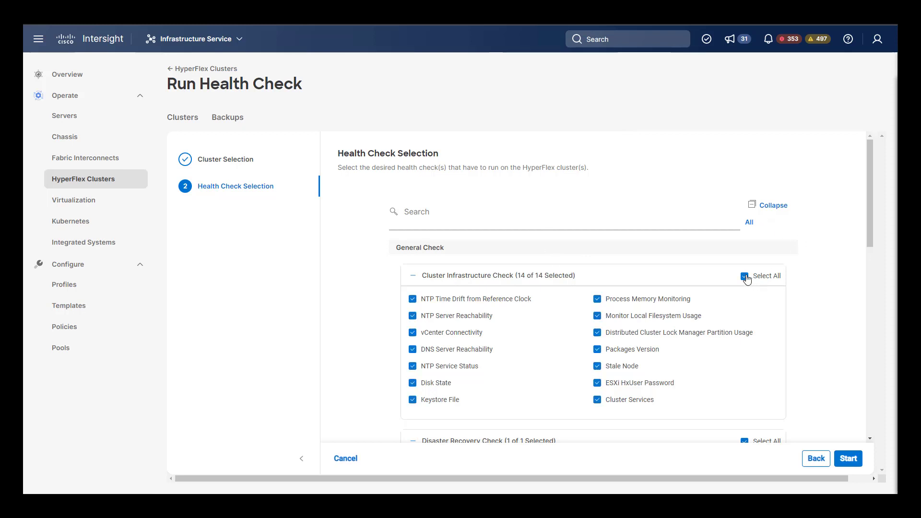
{"action": "scroll", "coordinate": [748, 280], "scroll_direction": "down", "scroll_amount": 1}
{"action": "scroll", "coordinate": [748, 280], "scroll_direction": "down", "scroll_amount": 5}
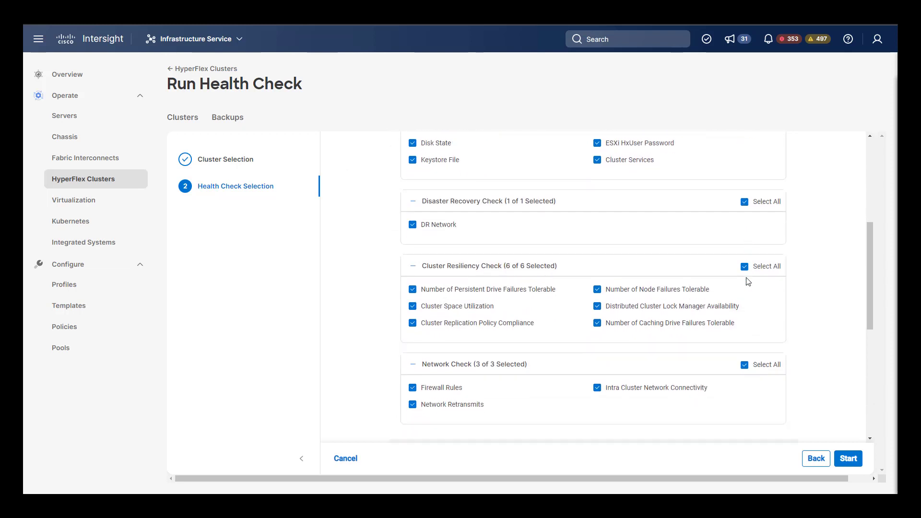
{"action": "left_click", "coordinate": [745, 203]}
{"action": "left_click", "coordinate": [746, 204]}
{"action": "scroll", "coordinate": [744, 231], "scroll_direction": "down", "scroll_amount": 7}
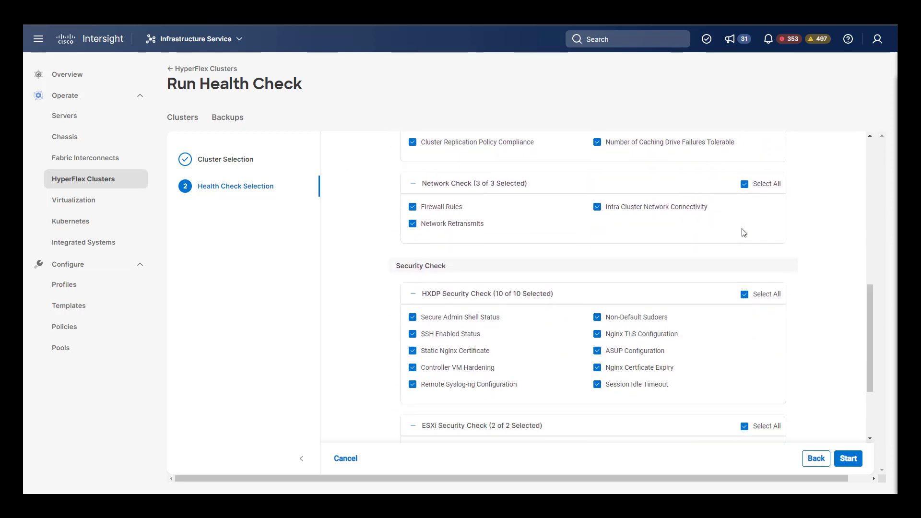
{"action": "scroll", "coordinate": [744, 235], "scroll_direction": "down", "scroll_amount": 1}
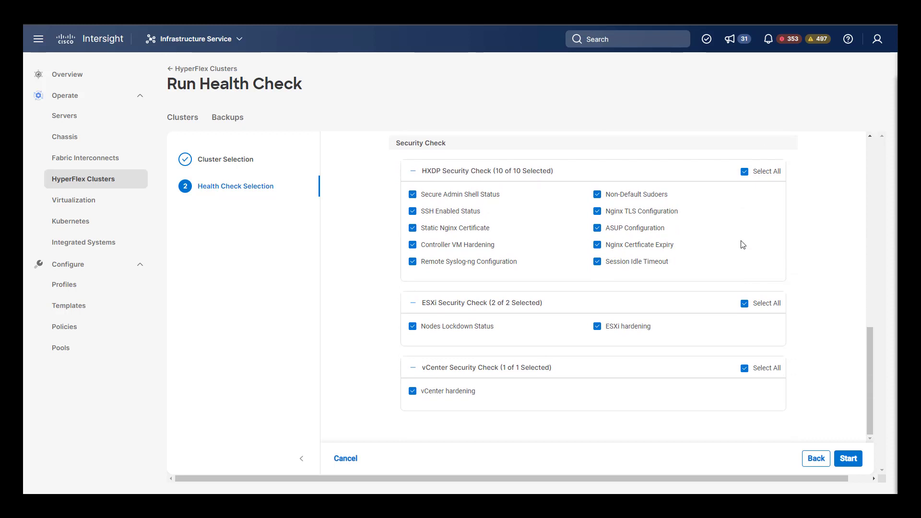
{"action": "left_click", "coordinate": [847, 460]}
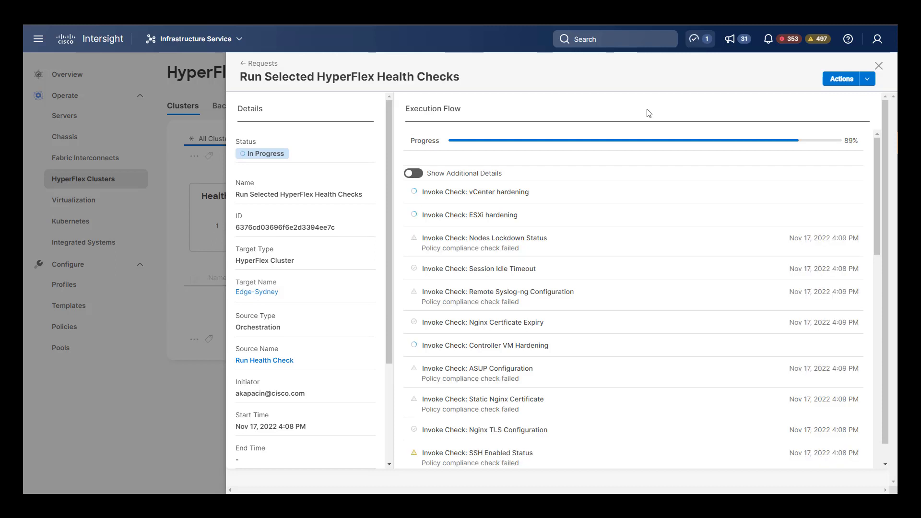
Step: Scroll the Execution Flow until the Edge-Sydney health check ends as Failed with 7 flagged checks
{"action": "scroll", "coordinate": [649, 113], "scroll_direction": "down", "scroll_amount": 1}
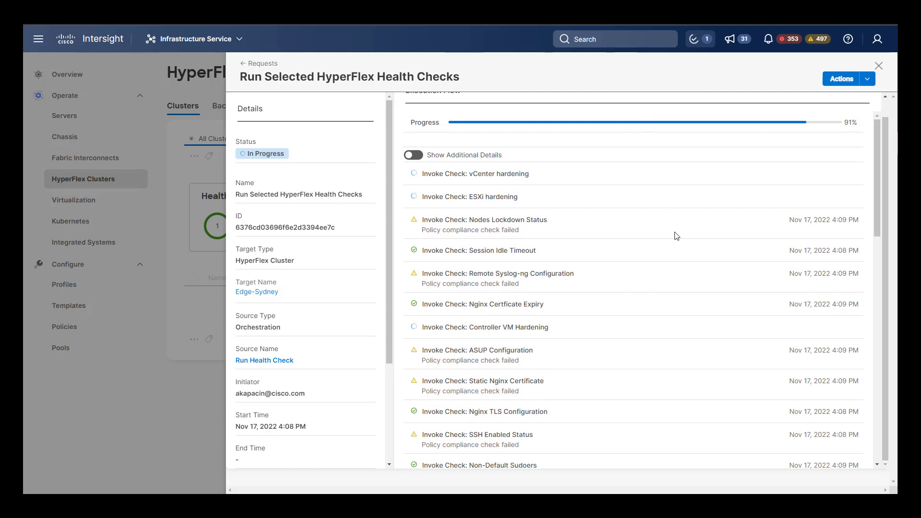
{"action": "scroll", "coordinate": [823, 201], "scroll_direction": "down", "scroll_amount": 5}
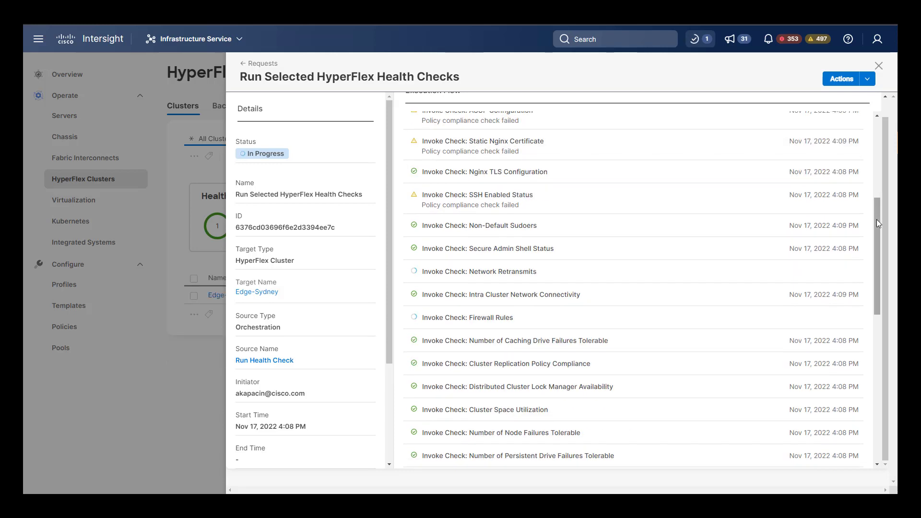
{"action": "left_click_drag", "start_coordinate": [877, 236], "coordinate": [865, 129]}
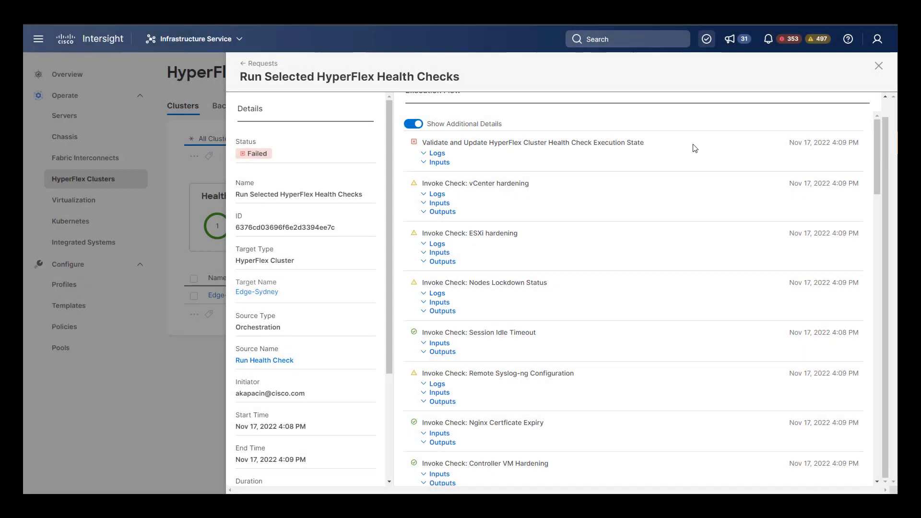
Step: Expand and read through the Nodes Lockdown Status check's JSON output
{"action": "scroll", "coordinate": [695, 148], "scroll_direction": "down", "scroll_amount": 3}
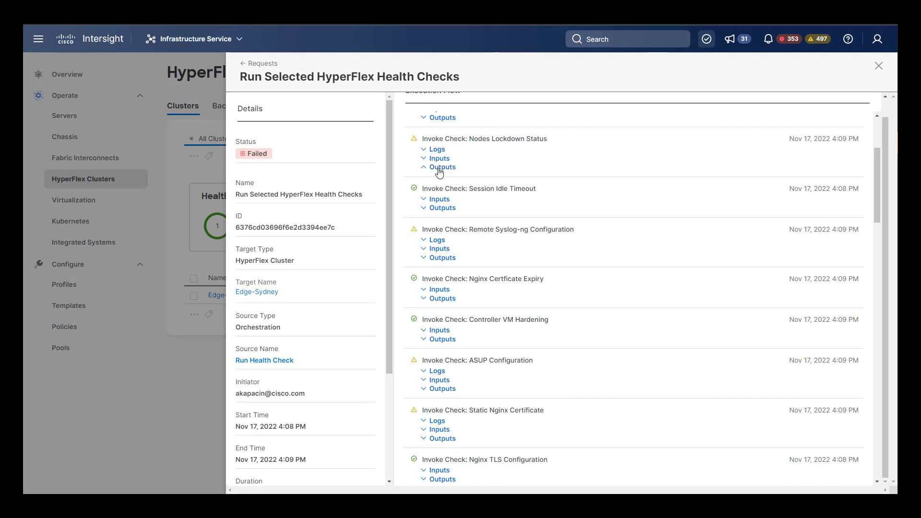
{"action": "left_click", "coordinate": [440, 169]}
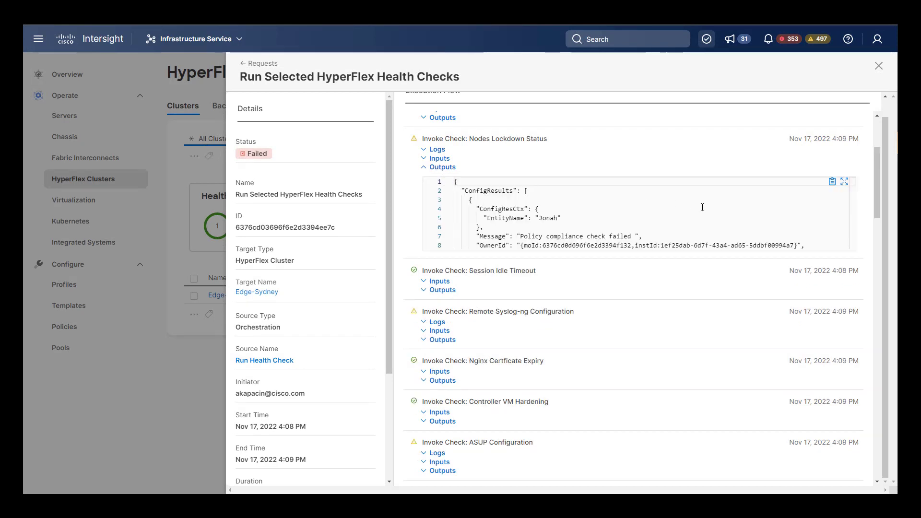
{"action": "scroll", "coordinate": [703, 207], "scroll_direction": "down", "scroll_amount": 2}
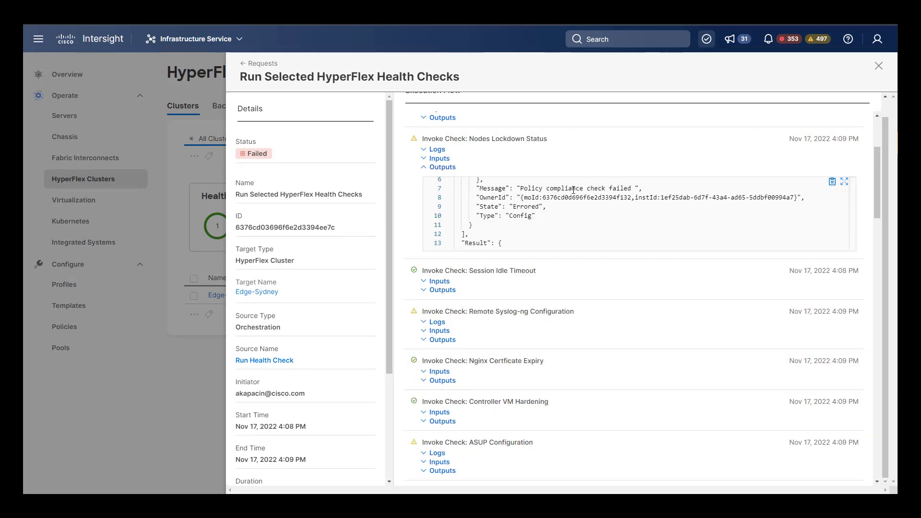
{"action": "scroll", "coordinate": [555, 210], "scroll_direction": "down", "scroll_amount": 2}
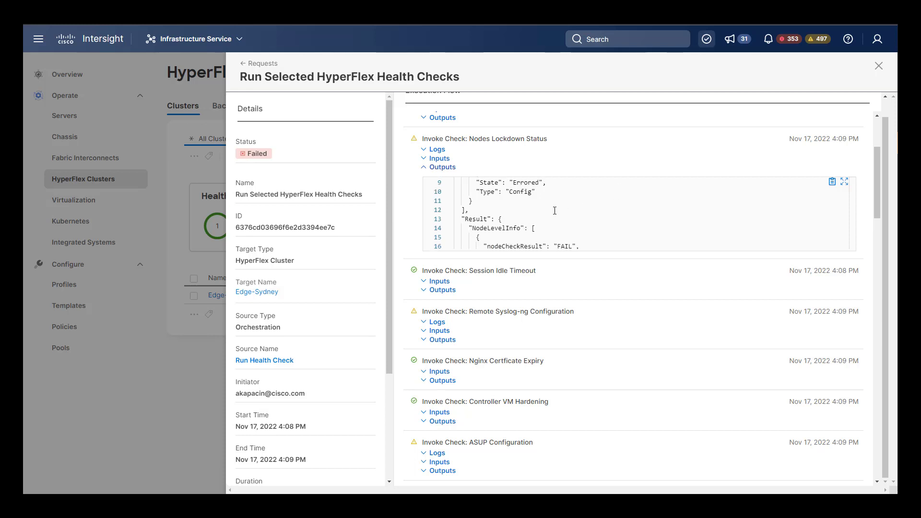
{"action": "scroll", "coordinate": [555, 210], "scroll_direction": "down", "scroll_amount": 6}
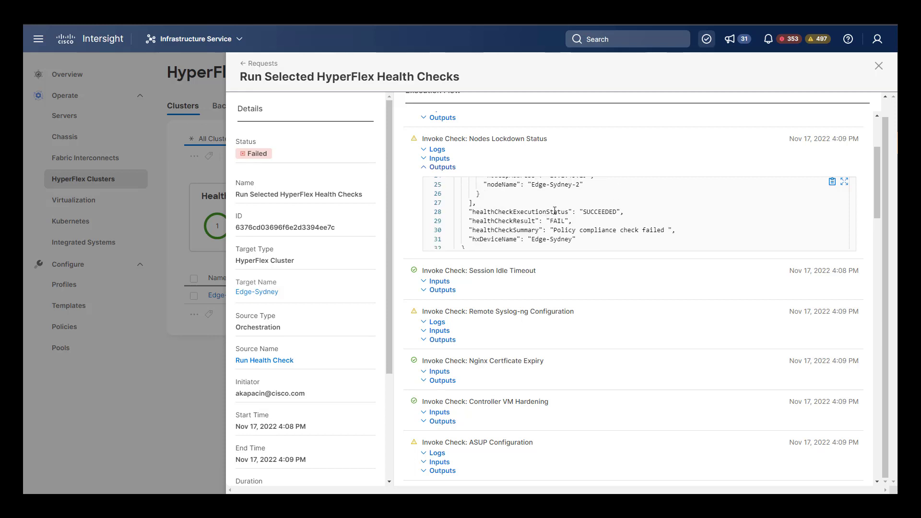
{"action": "scroll", "coordinate": [555, 210], "scroll_direction": "down", "scroll_amount": 5}
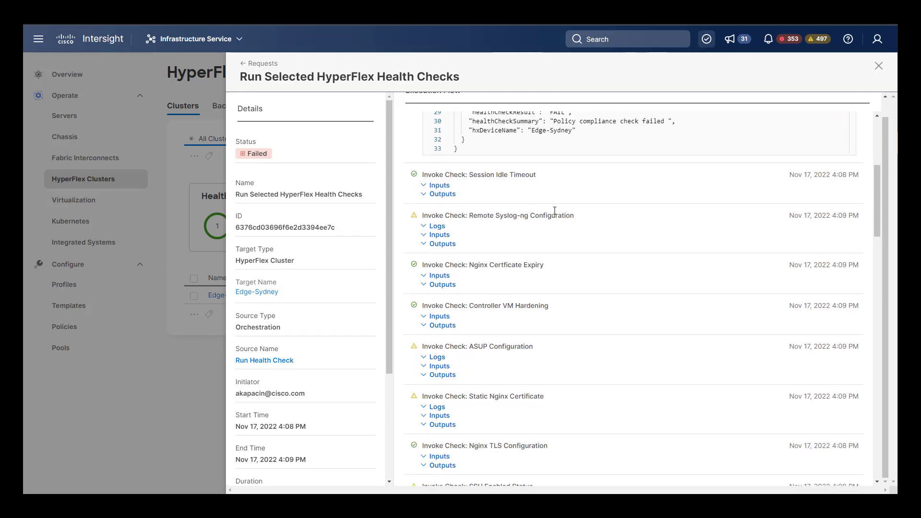
{"action": "scroll", "coordinate": [556, 215], "scroll_direction": "down", "scroll_amount": 1}
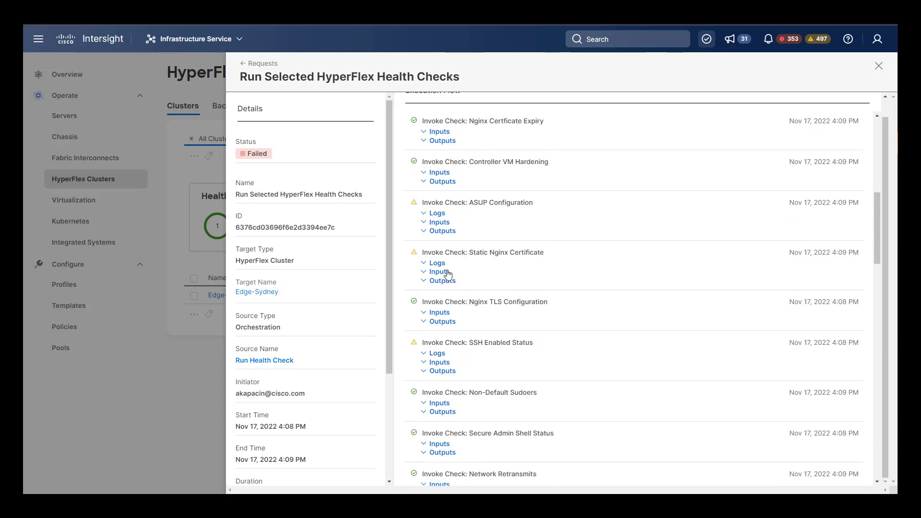
Step: Review the Static Nginx Certificate check's JSON output, then return to the Edge-Sydney overview
{"action": "left_click", "coordinate": [438, 282]}
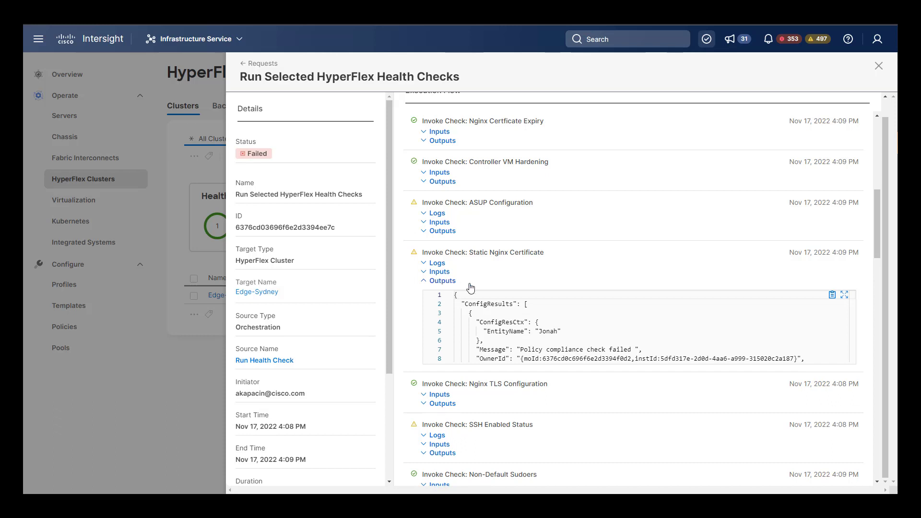
{"action": "scroll", "coordinate": [567, 293], "scroll_direction": "down", "scroll_amount": 3}
{"action": "scroll", "coordinate": [567, 294], "scroll_direction": "down", "scroll_amount": 4}
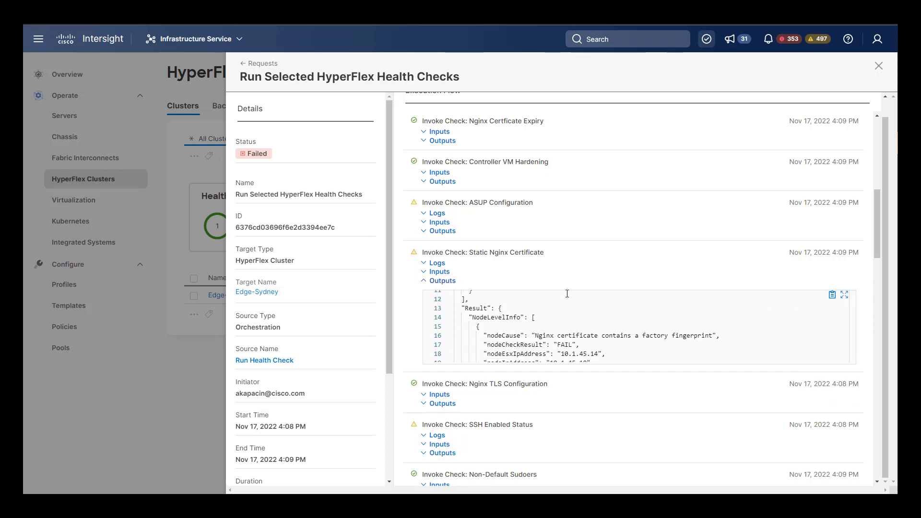
{"action": "scroll", "coordinate": [567, 293], "scroll_direction": "down", "scroll_amount": 2}
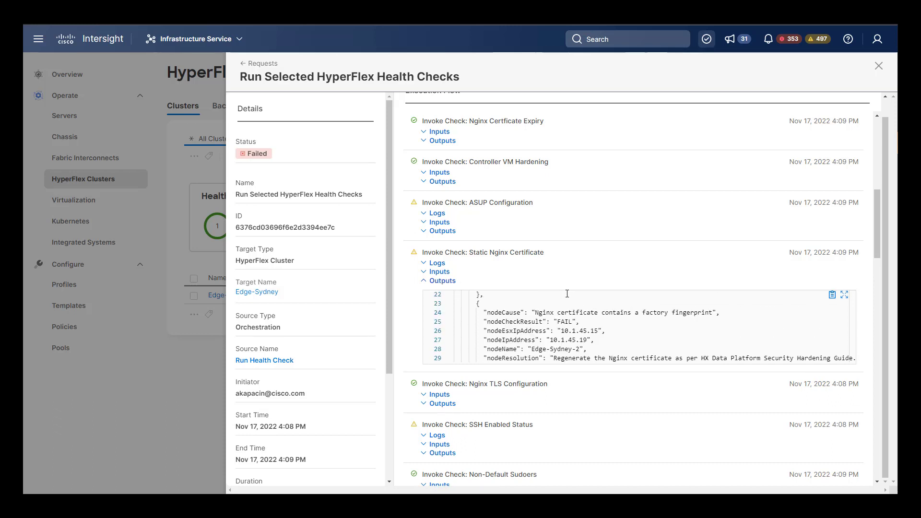
{"action": "scroll", "coordinate": [567, 294], "scroll_direction": "up", "scroll_amount": 1}
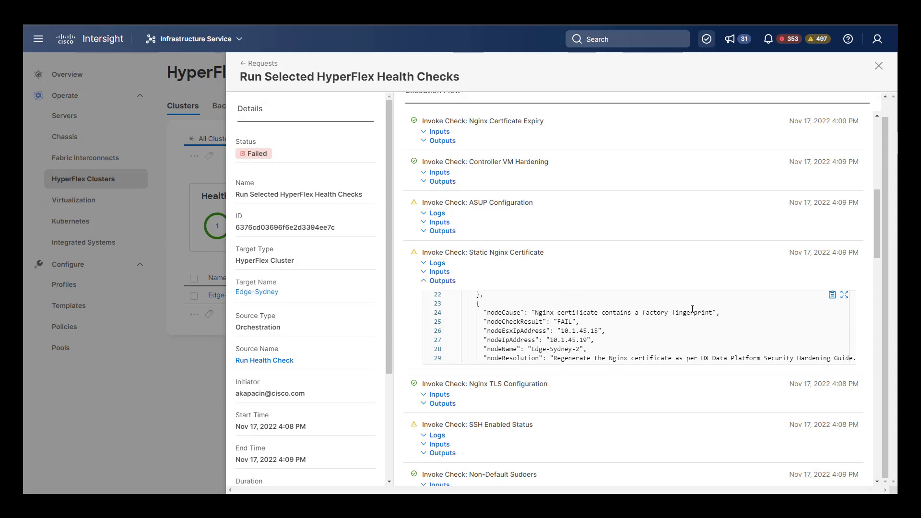
{"action": "scroll", "coordinate": [624, 312], "scroll_direction": "down", "scroll_amount": 5}
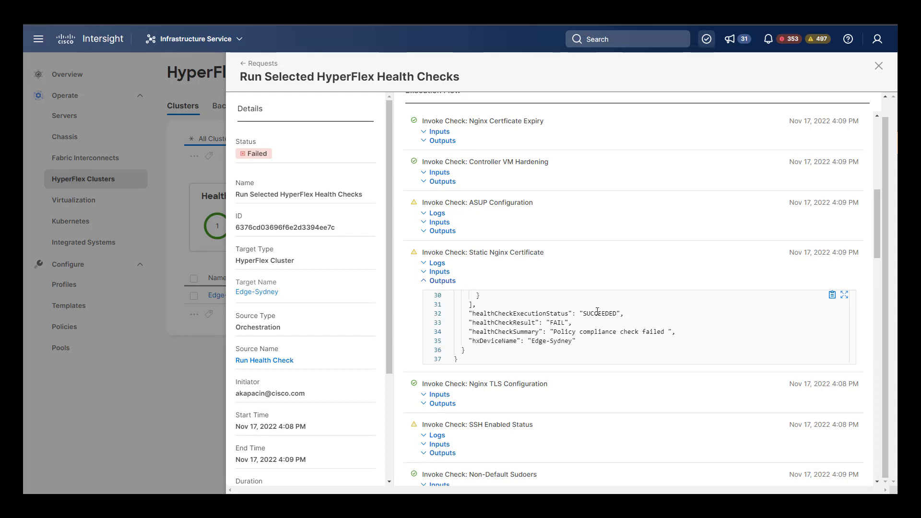
{"action": "scroll", "coordinate": [597, 312], "scroll_direction": "down", "scroll_amount": 3}
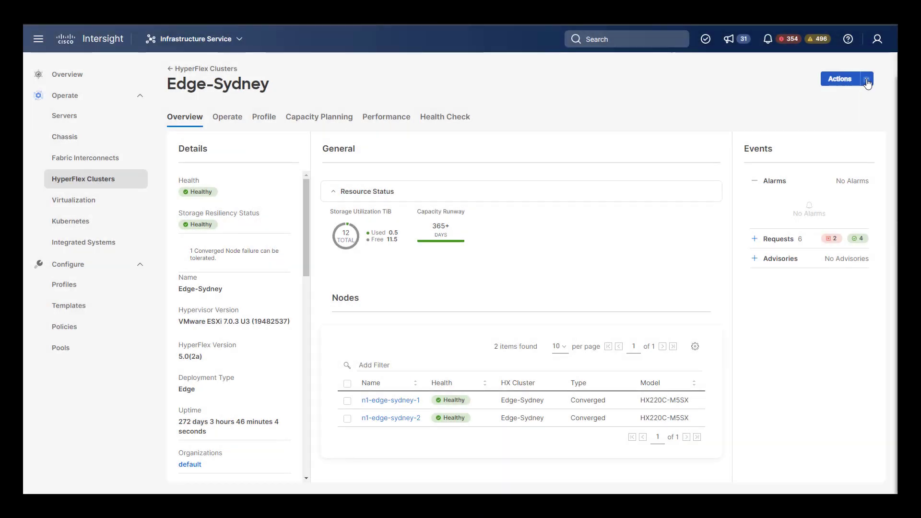
{"action": "left_click", "coordinate": [867, 80]}
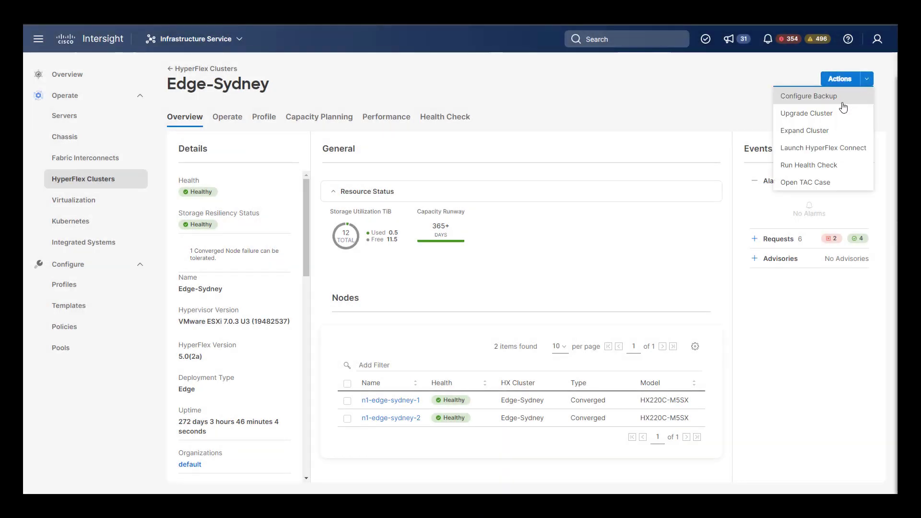
{"action": "left_click", "coordinate": [833, 183]}
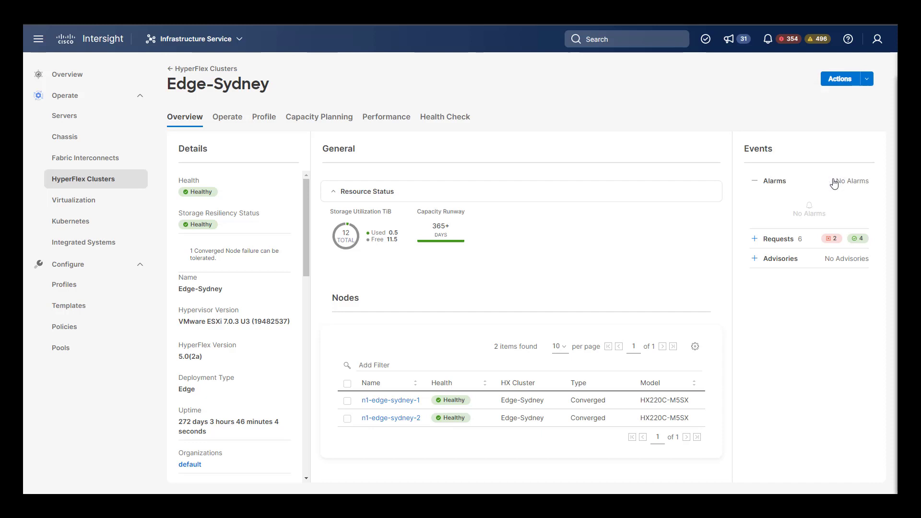